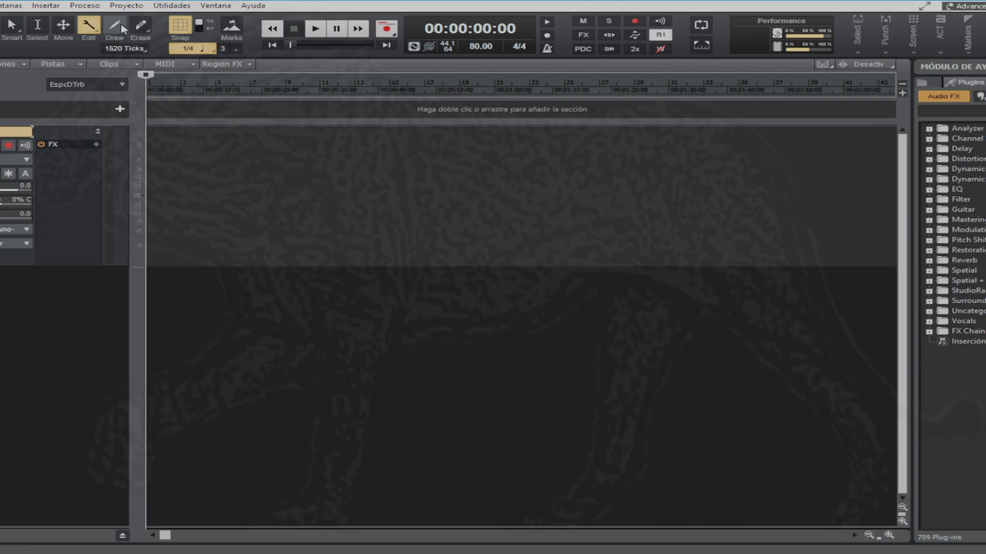
# Step: Activate the Draw tool and the Erase tool, and view the variants offered by the Erase, Draw and Edit tools
pyautogui.click(119, 27)
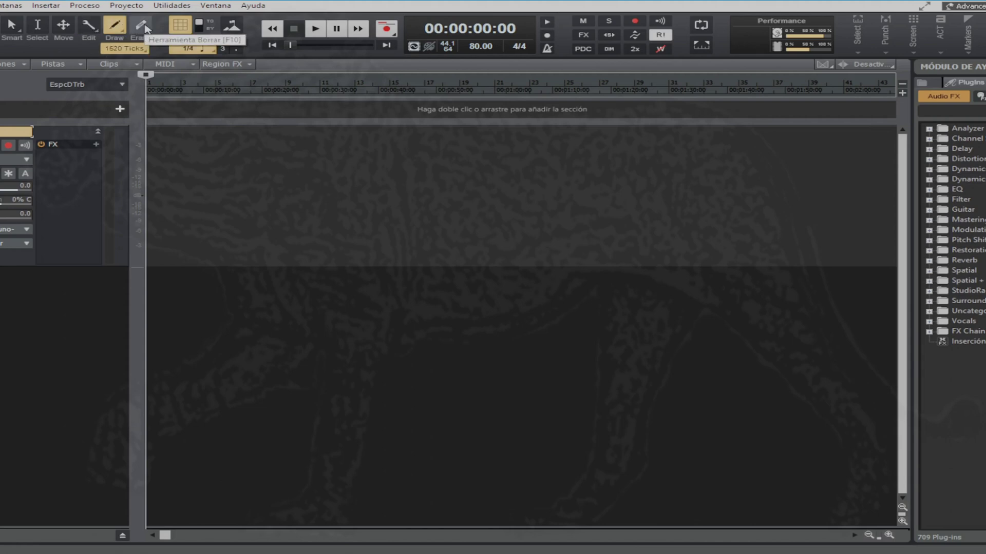
pyautogui.click(147, 31)
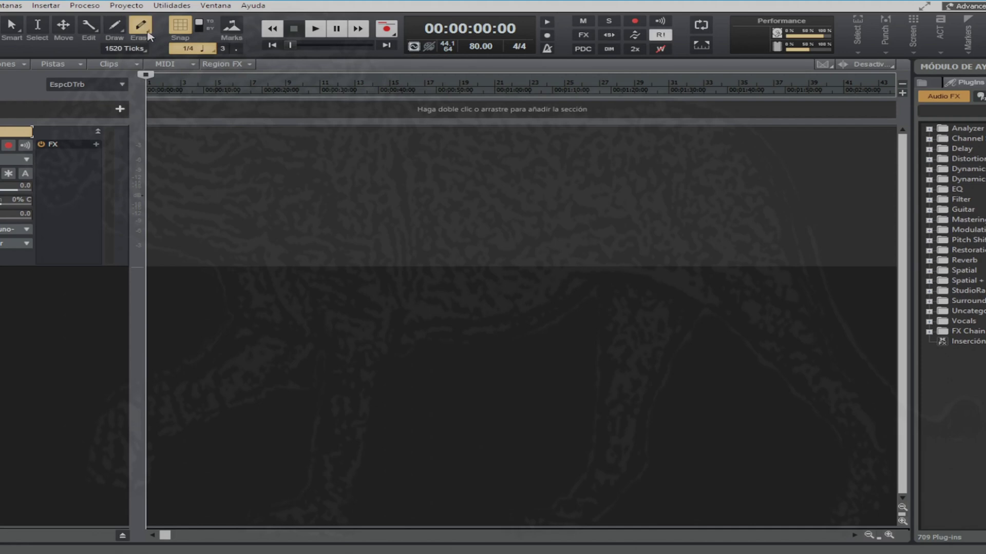
pyautogui.click(149, 35)
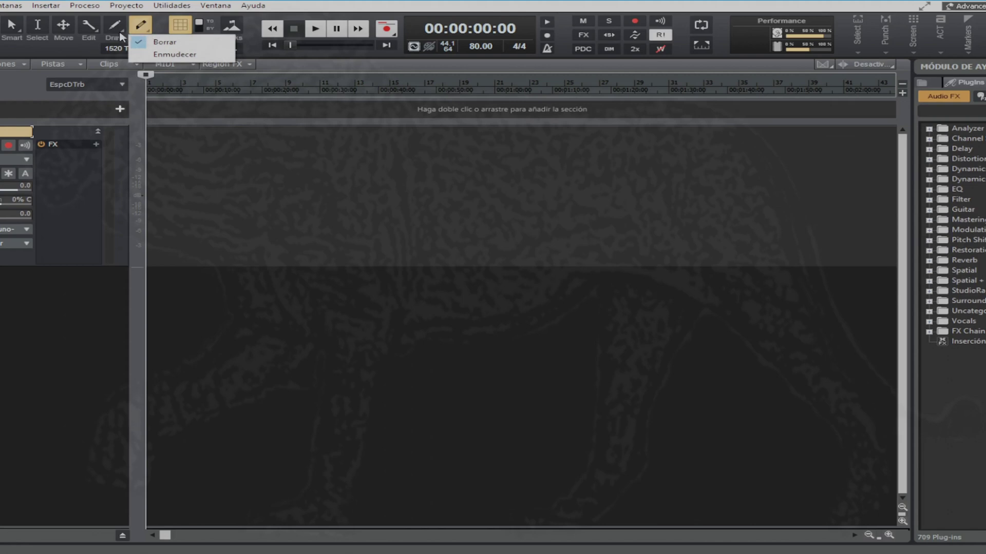
pyautogui.click(122, 35)
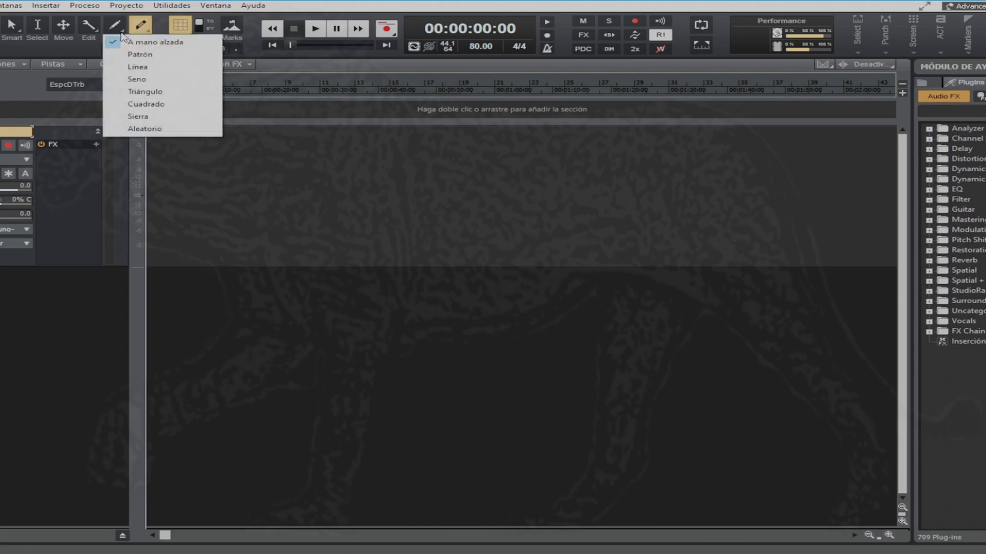
pyautogui.click(101, 32)
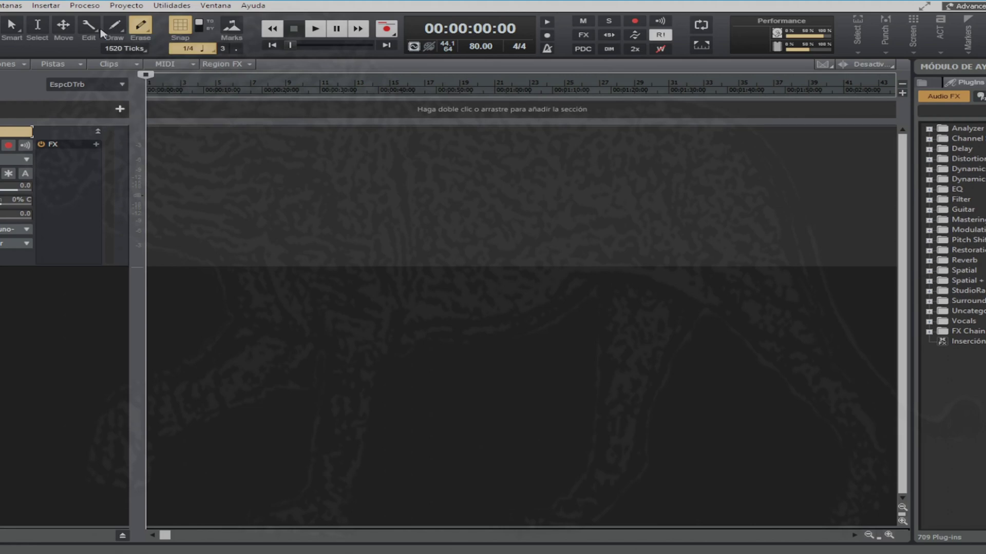
pyautogui.click(101, 33)
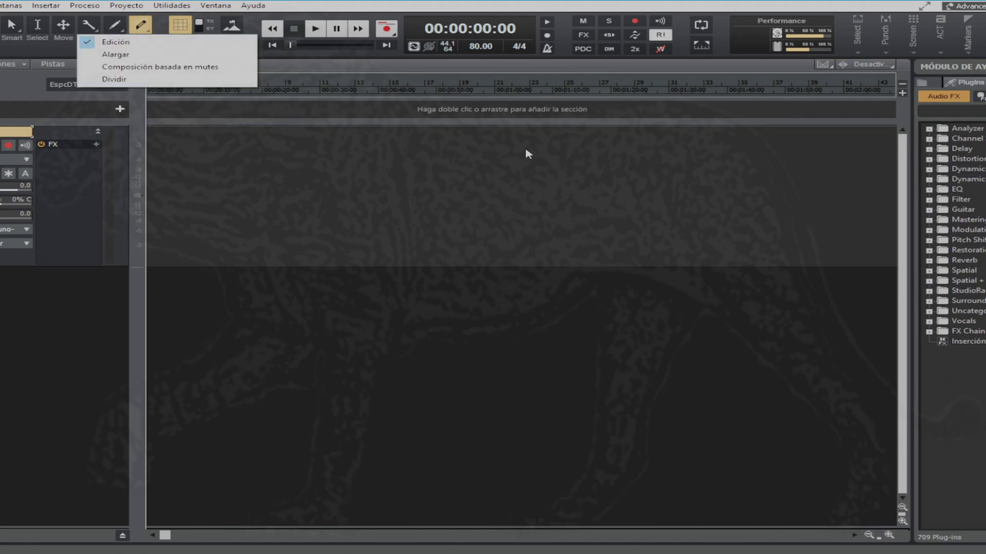
# Step: Move the playhead to 00:01:03:00 and switch to the Smart tool using the floating tool palette
pyautogui.click(513, 89)
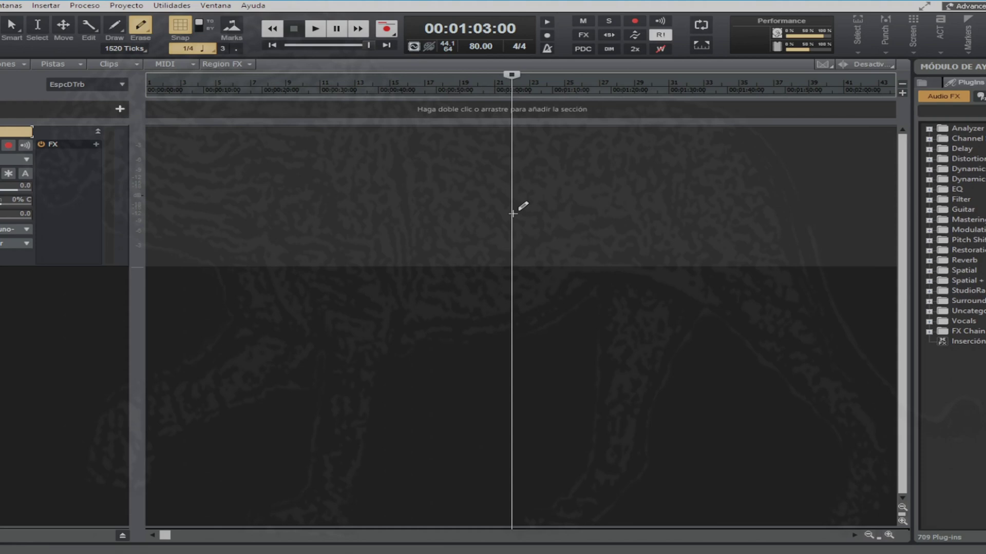
pyautogui.press('t')
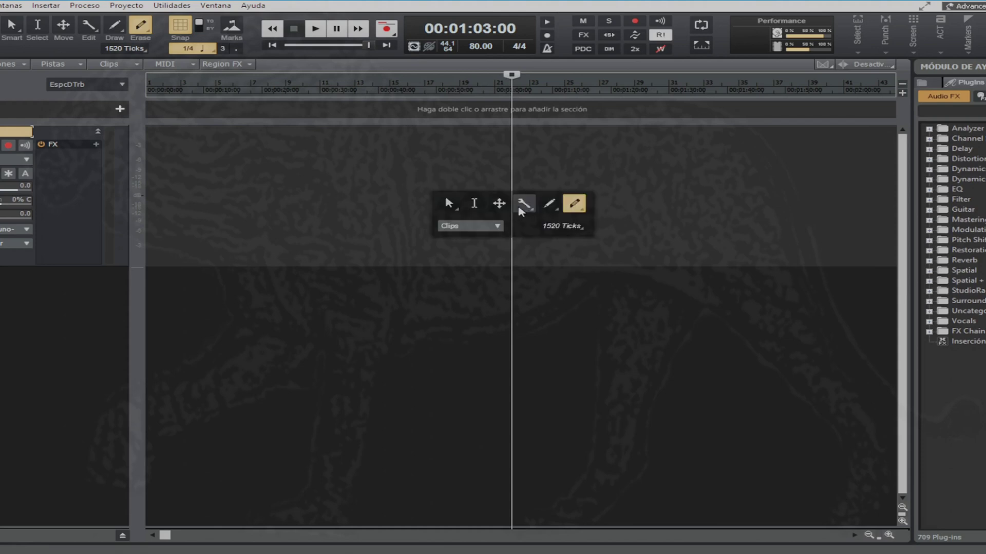
pyautogui.click(448, 204)
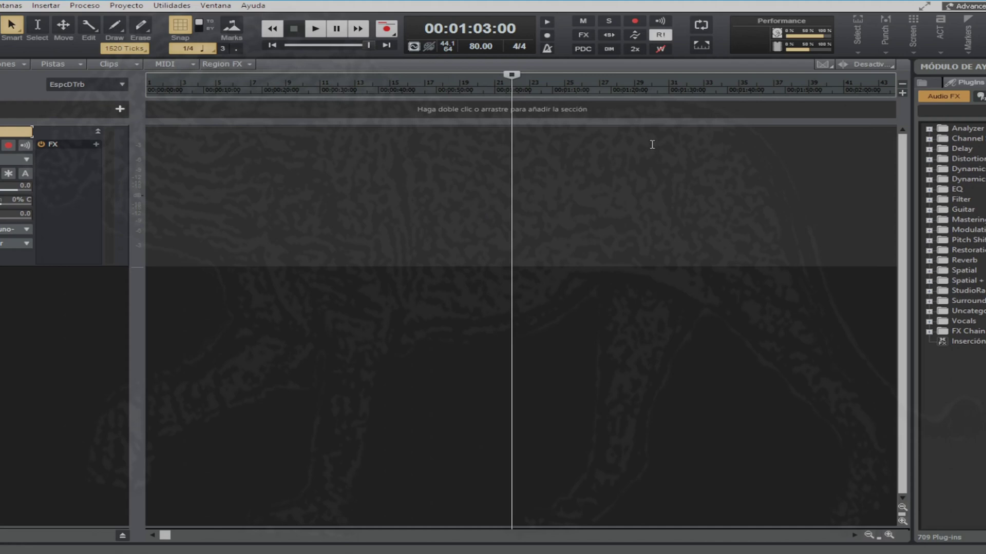
# Step: Place the playhead at 00:01:30:00 and at 00:00:30:00, bringing up the floating tool palette at each position
pyautogui.click(666, 201)
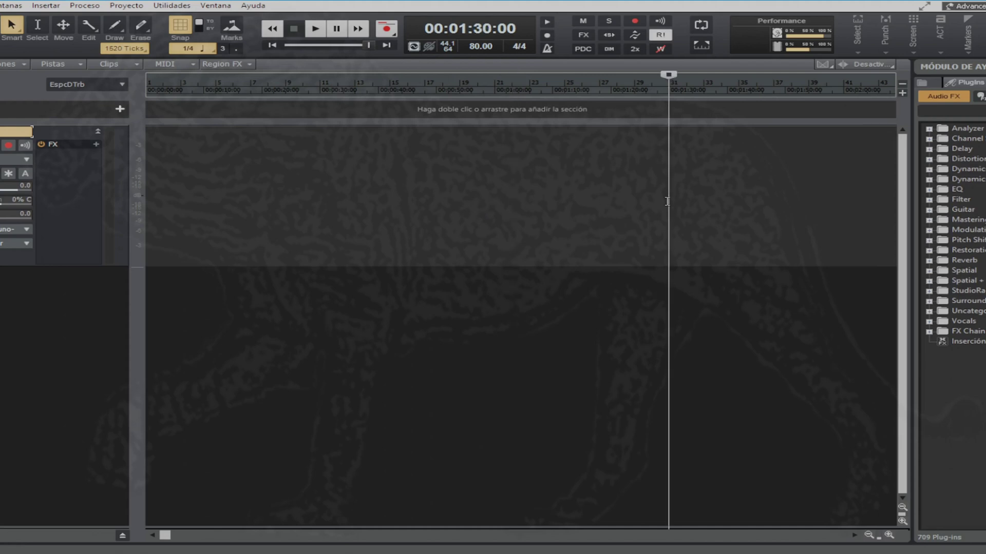
pyautogui.press('t')
pyautogui.click(319, 204)
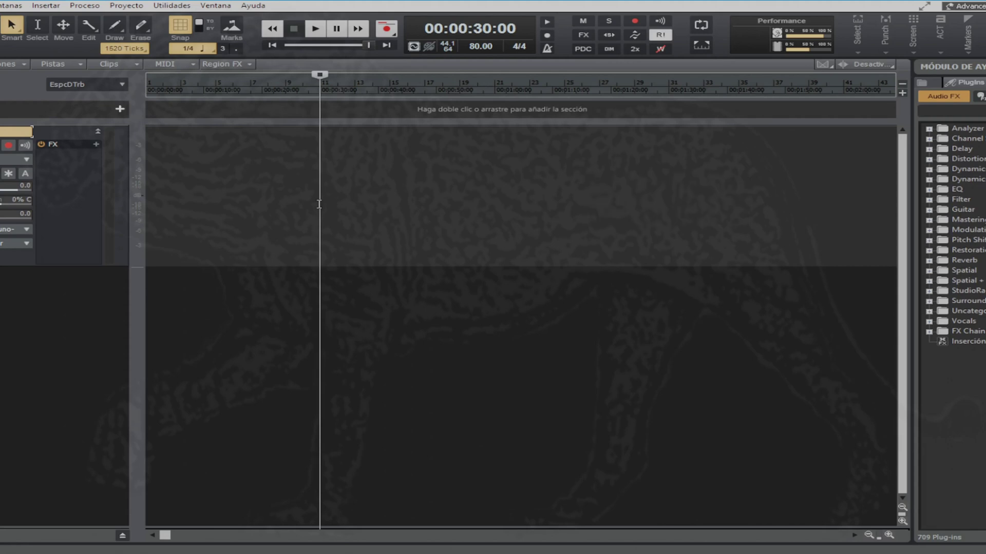
pyautogui.press('t')
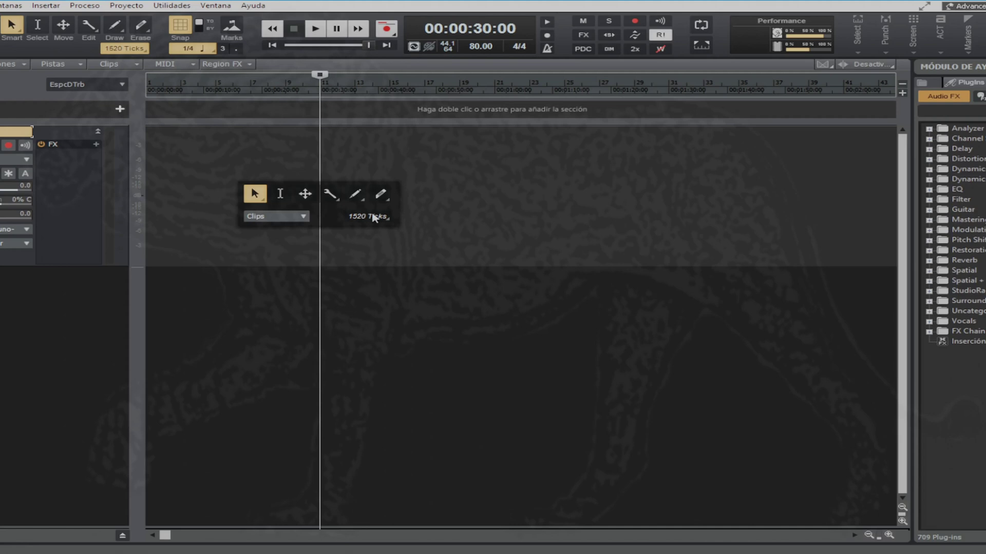
pyautogui.click(392, 154)
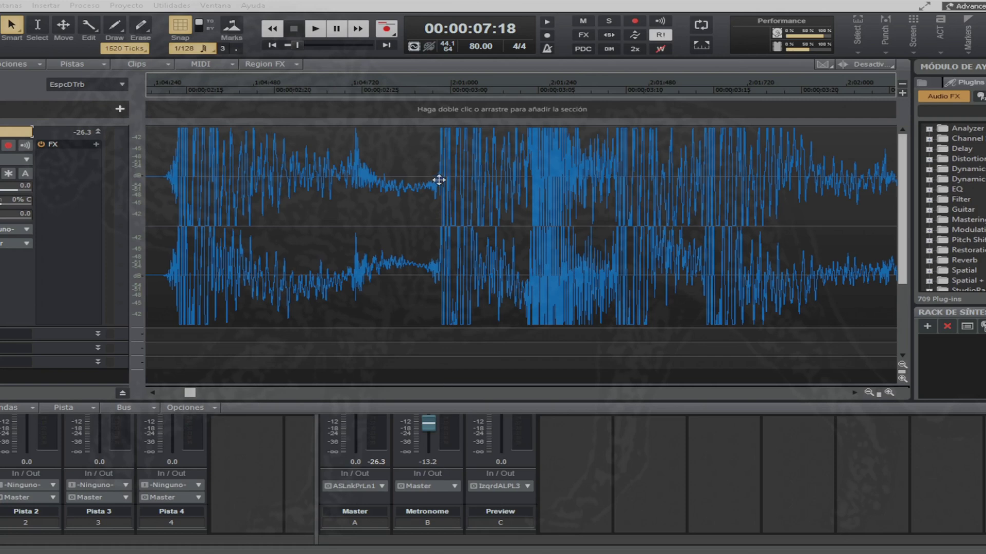
# Step: Review the snap resolutions and choose Garrapatea (1/128) as the snap value
pyautogui.click(214, 51)
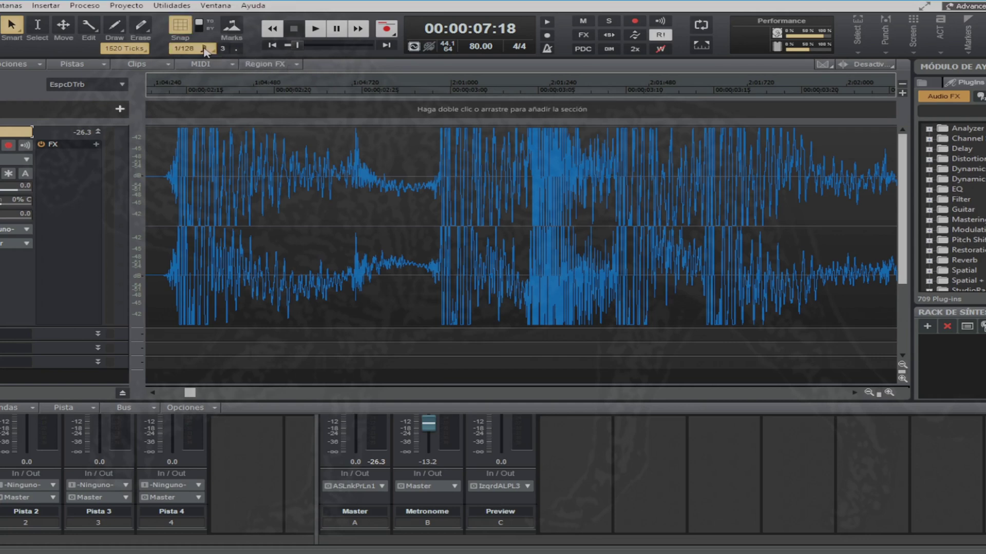
pyautogui.click(204, 50)
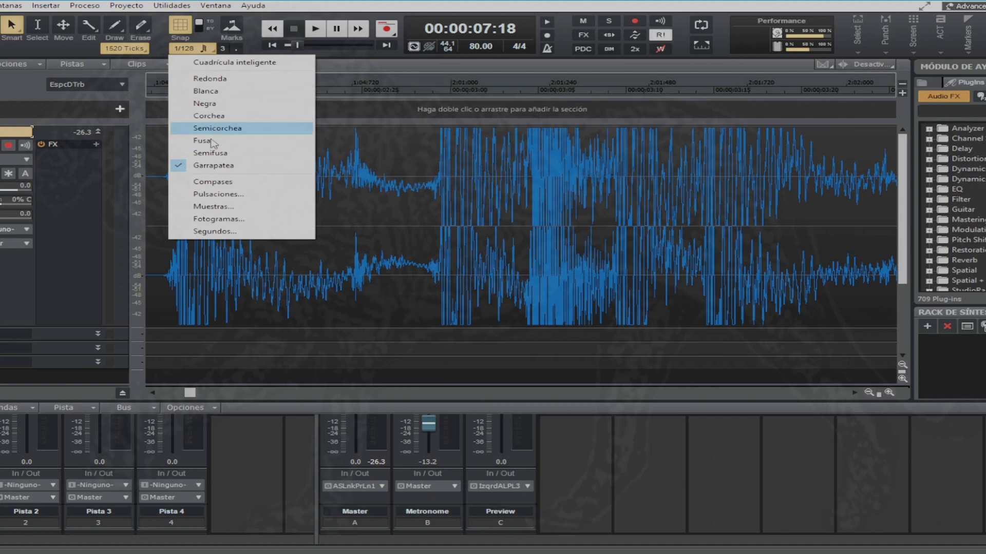
pyautogui.click(215, 166)
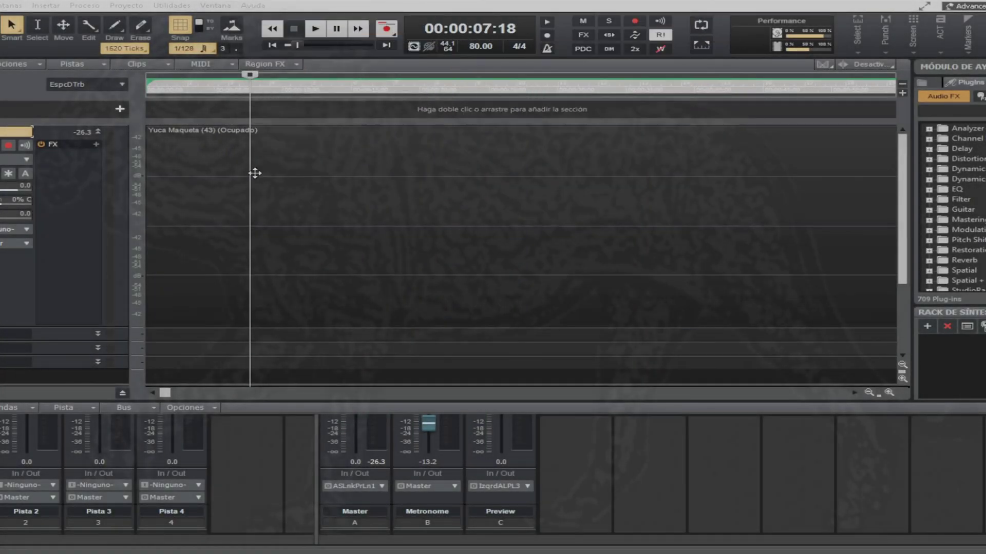
# Step: Select the Yuca Maqueta (43) clip and magnify its waveform horizontally until the individual wave cycles can be examined
pyautogui.click(262, 135)
pyautogui.hotkey('ctrl', 'Right')
pyautogui.hotkey('ctrl', 'Right')
pyautogui.hotkey('ctrl', 'Right')
pyautogui.hotkey('ctrl', 'Right')
pyautogui.hotkey('ctrl', 'Right')
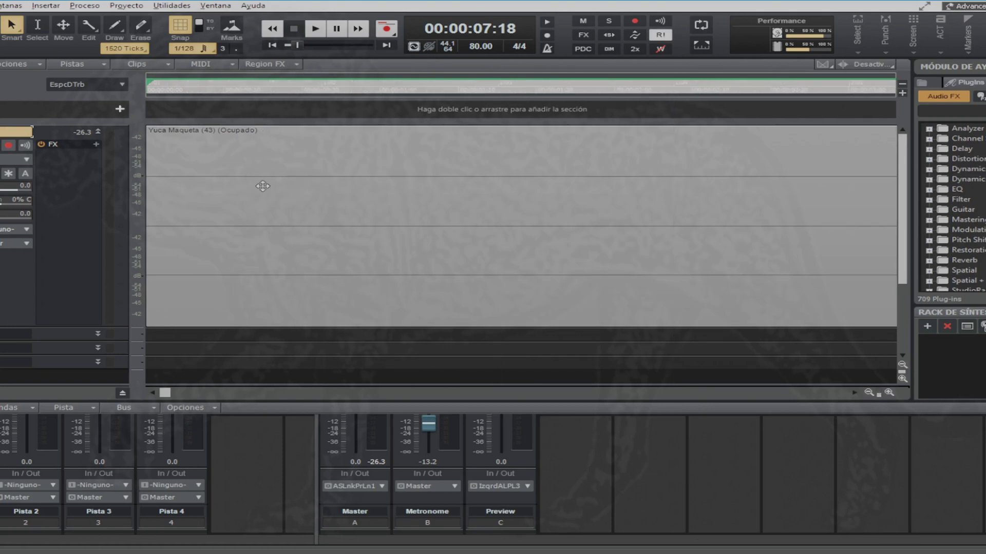
pyautogui.click(200, 396)
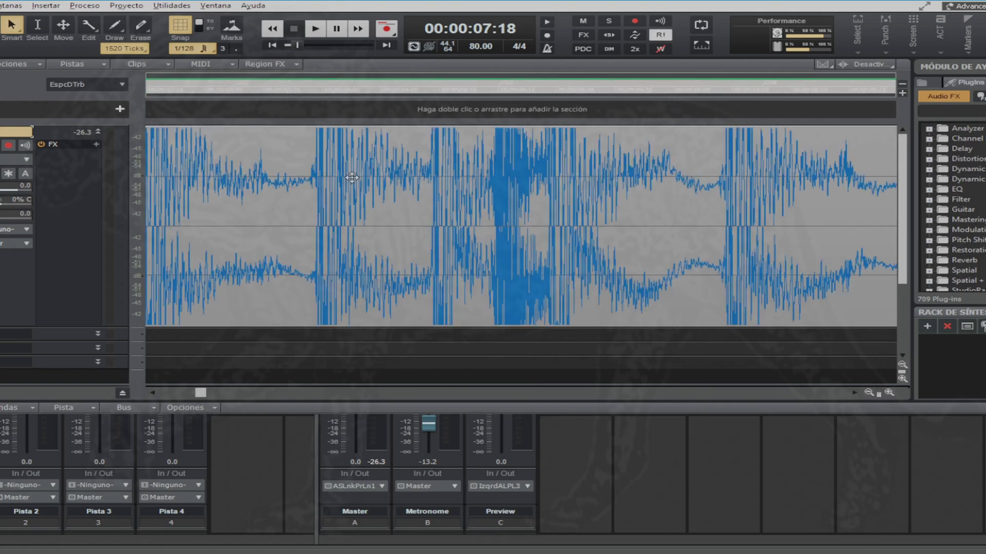
pyautogui.hotkey('ctrl', 'Right')
pyautogui.hotkey('ctrl', 'Right')
pyautogui.hotkey('ctrl', 'Right')
pyautogui.hotkey('ctrl', 'Right')
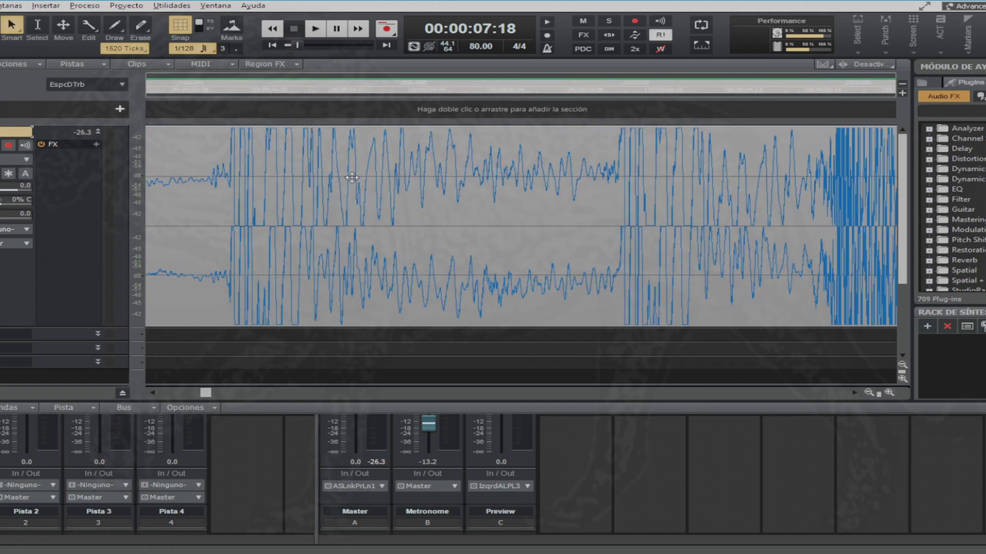
pyautogui.hotkey('ctrl', 'Right')
pyautogui.hotkey('ctrl', 'Right')
pyautogui.hotkey('ctrl', 'Right')
pyautogui.hotkey('ctrl', 'Right')
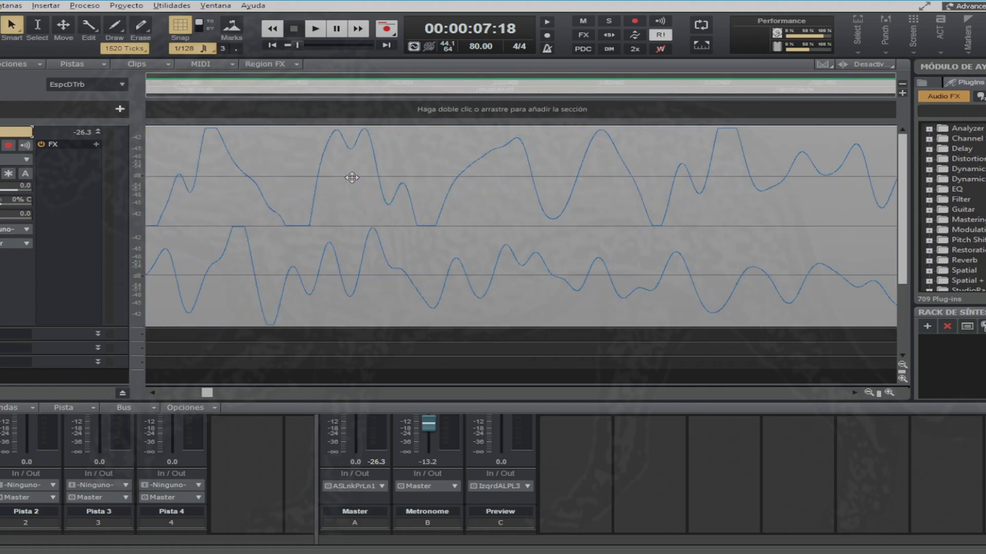
# Step: Zoom the timeline back out from the magnified waveform of the Yuca Maqueta (43) clip
pyautogui.hotkey('ctrl', 'Left')
pyautogui.hotkey('ctrl', 'Left')
pyautogui.hotkey('ctrl', 'Left')
pyautogui.hotkey('ctrl', 'Left')
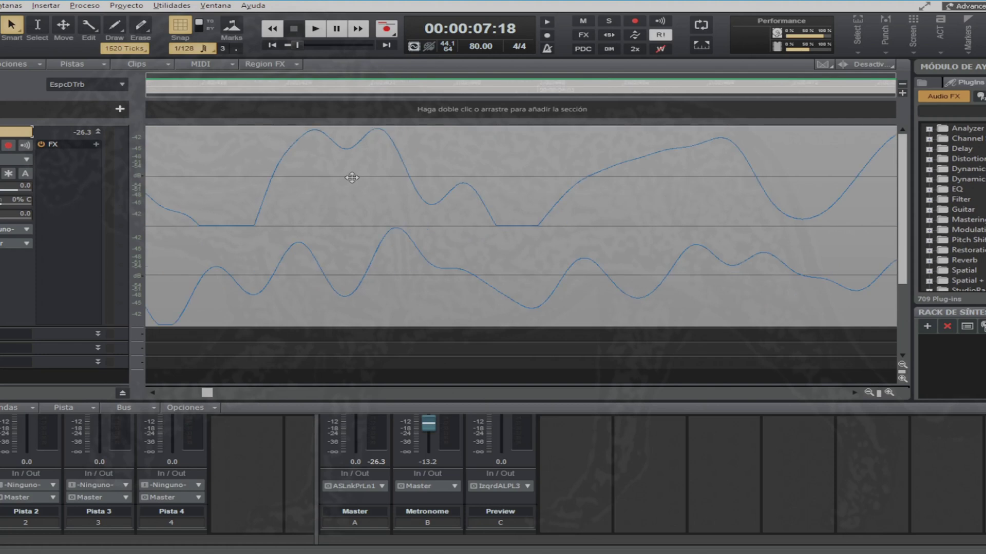
pyautogui.hotkey('ctrl', 'Left')
pyautogui.hotkey('ctrl', 'Left')
pyautogui.hotkey('ctrl', 'Left')
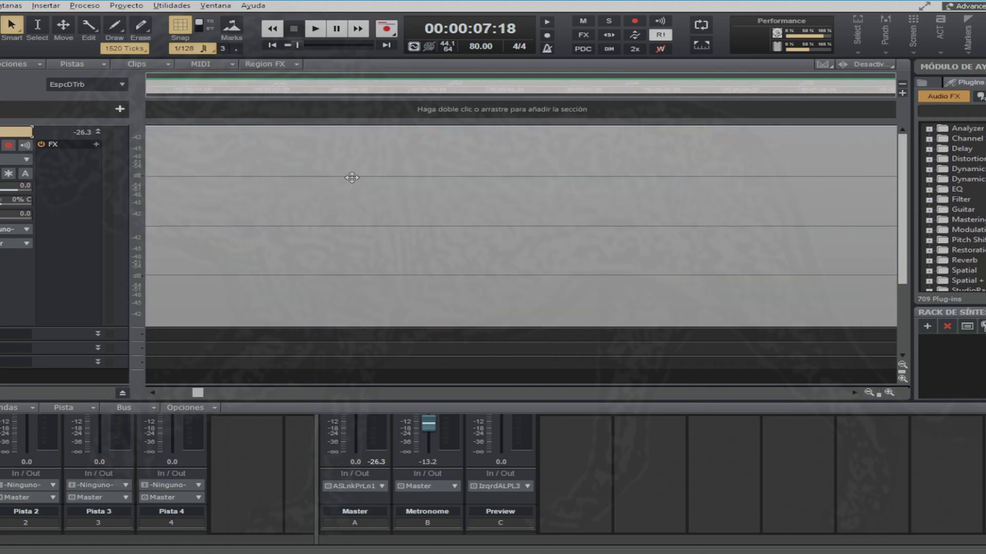
pyautogui.scroll(-10, 352, 177)
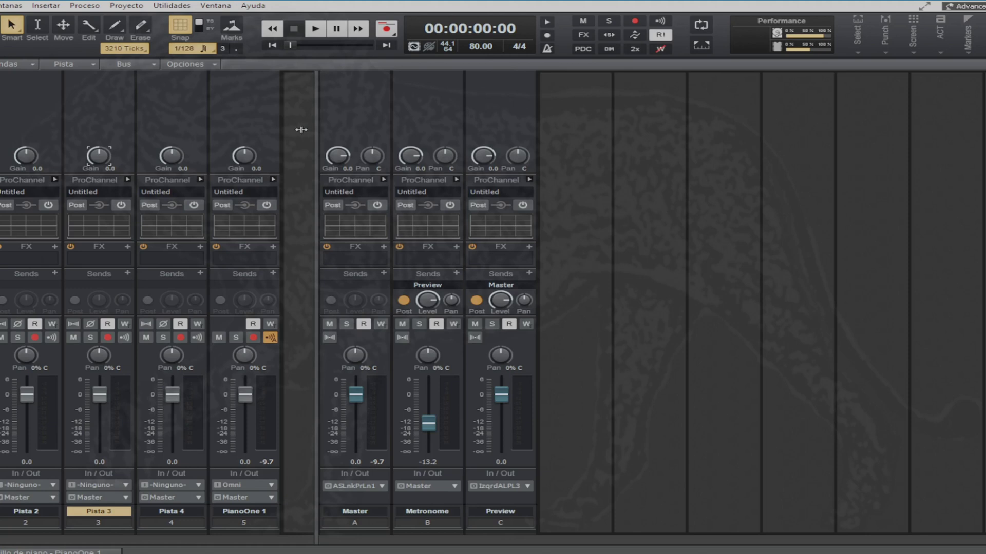
# Step: Return from the maximized console and Tempo views to the track view, and select the Yuca Maqueta (43) clip
pyautogui.hotkey('alt', '3')
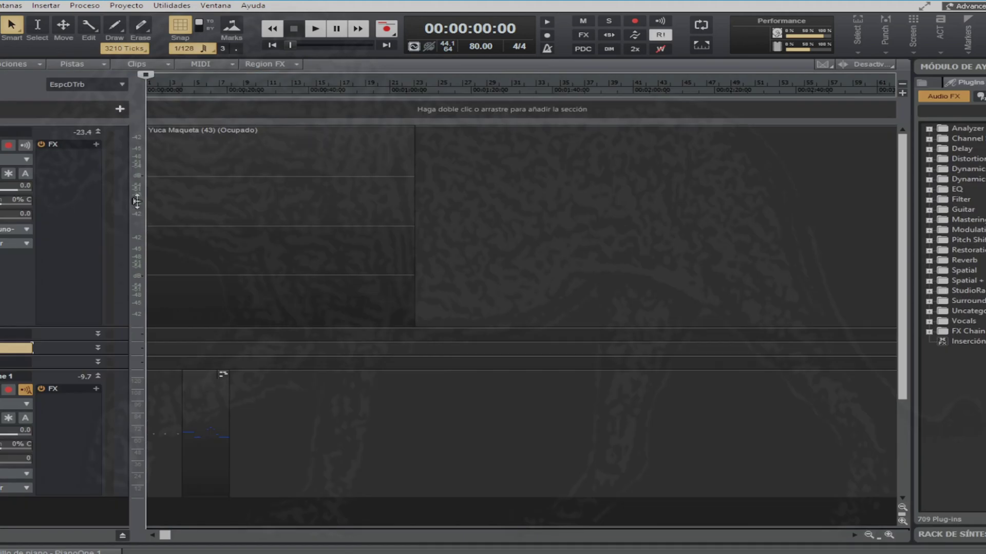
pyautogui.click(281, 226)
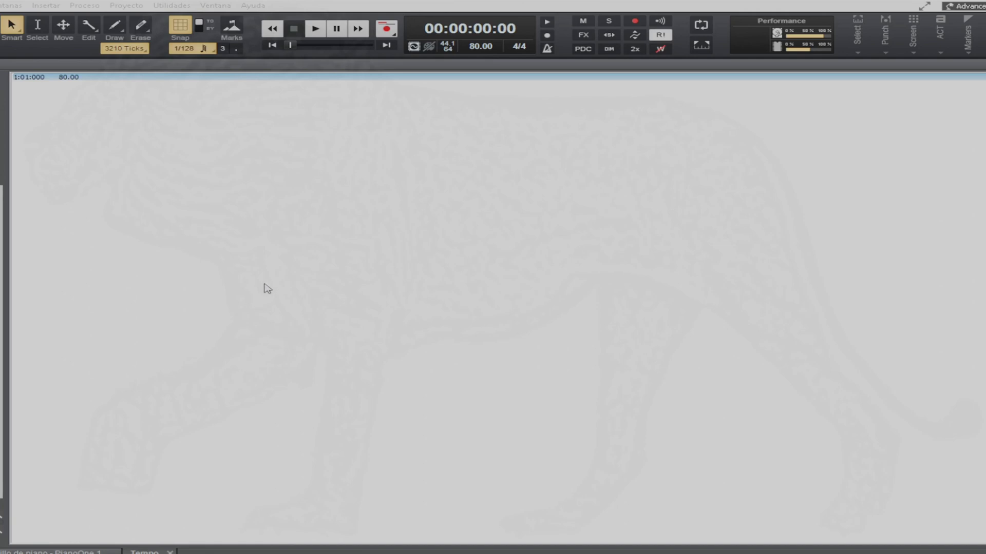
pyautogui.click(277, 5)
pyautogui.hotkey('alt', '2')
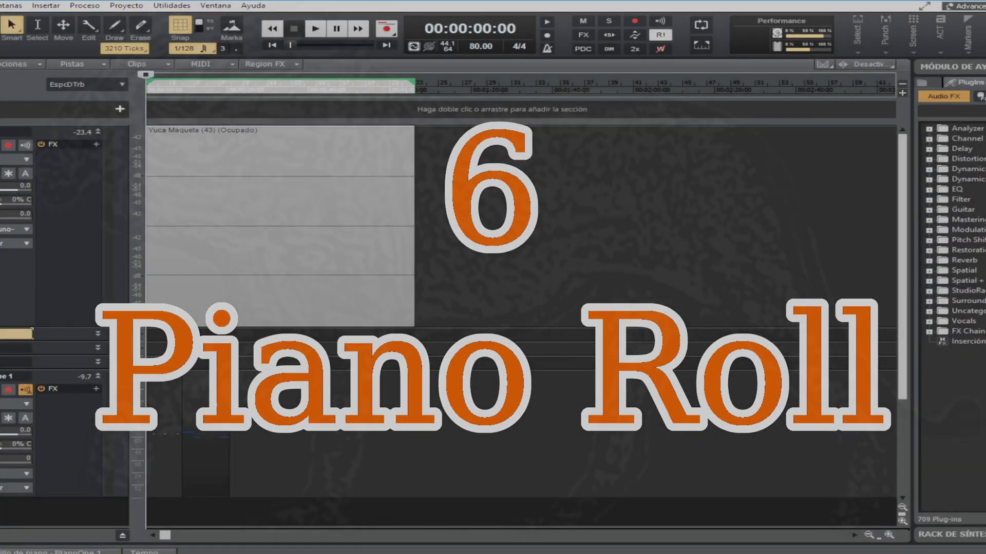
# Step: Open the docked piano roll of the PianoOne 1 track
pyautogui.click(61, 552)
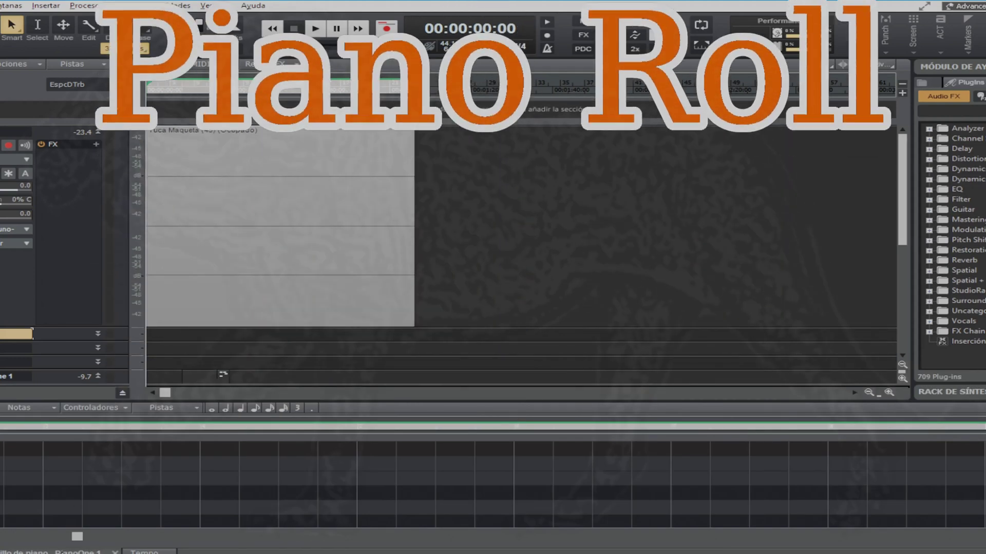
pyautogui.doubleClick(61, 553)
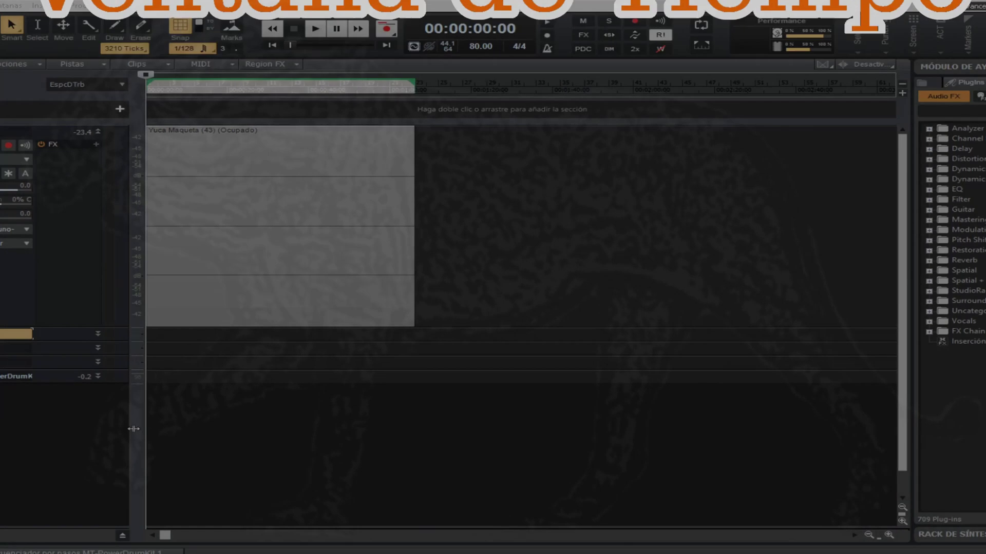
# Step: Open the Tempo view at full size and open the tempo entry at 1:01:000 for editing
pyautogui.moveTo(134, 429); pyautogui.dragTo(137, 428)
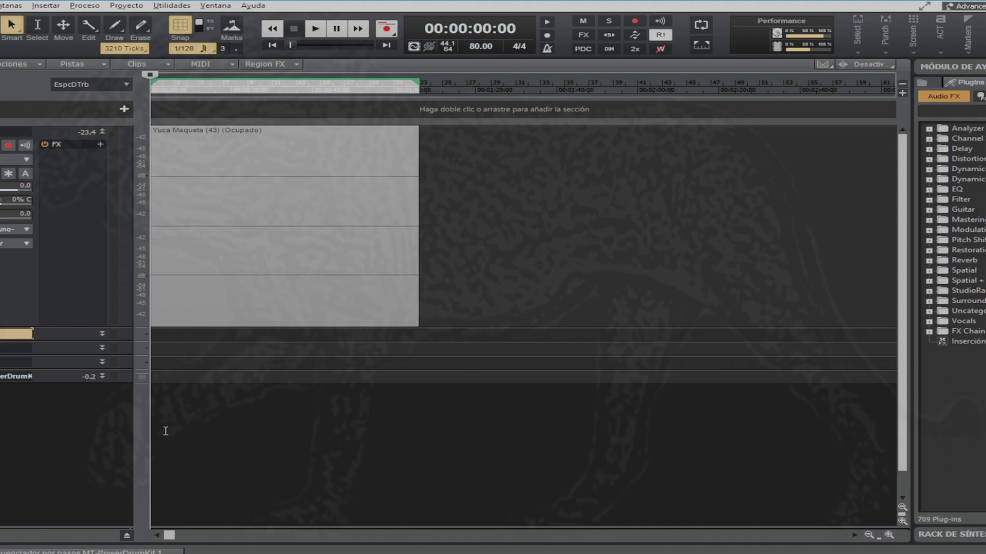
pyautogui.hotkey('alt', 'shift', '5')
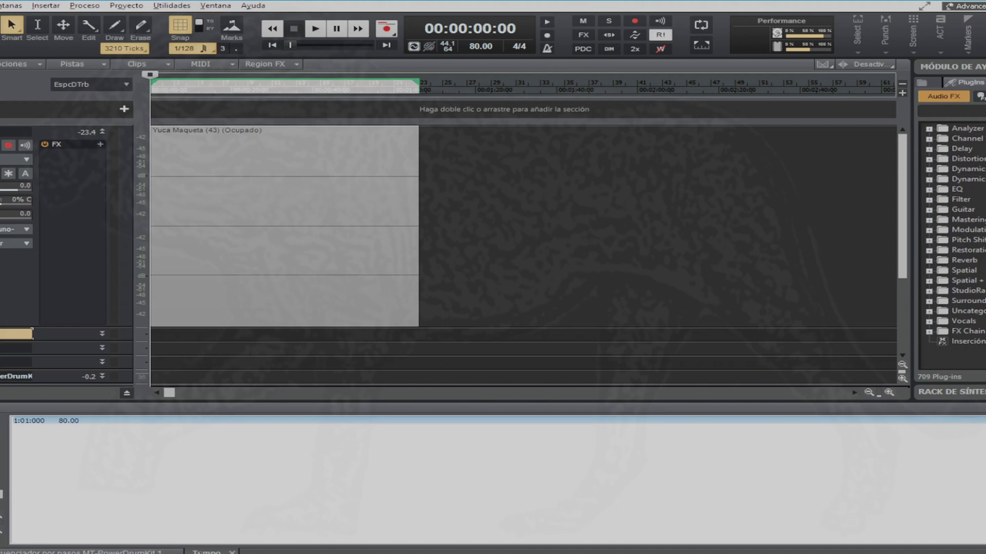
pyautogui.hotkey('shift', 'd')
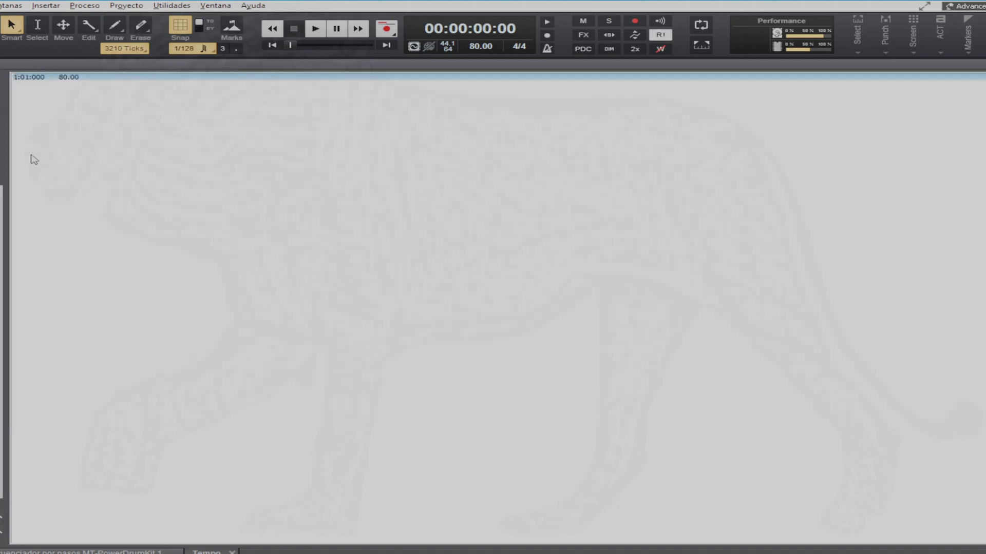
pyautogui.doubleClick(27, 79)
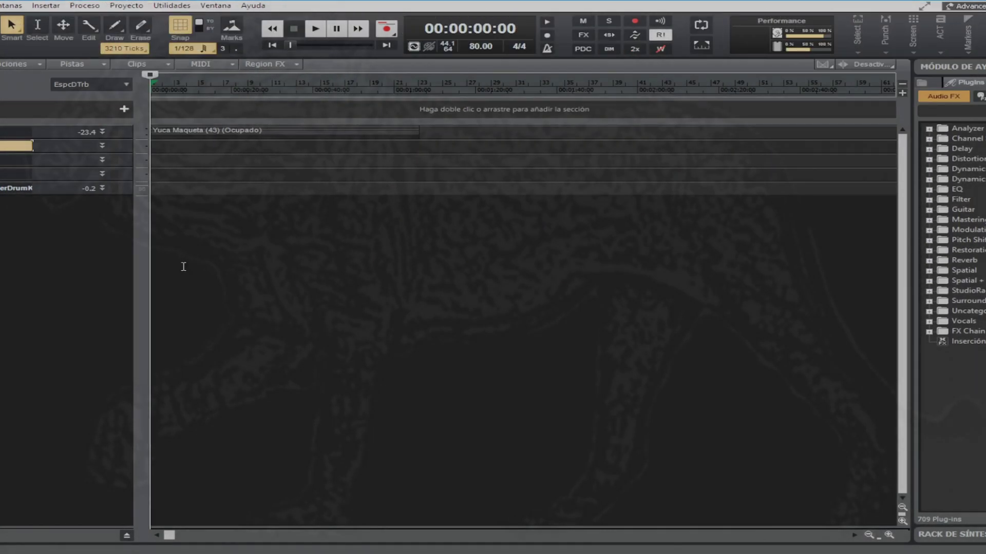
# Step: Zoom all tracks in vertically until their strip controls are exposed, and reduce the track height slightly
pyautogui.hotkey('ctrl', 'Down')
pyautogui.hotkey('ctrl', 'Down')
pyautogui.hotkey('ctrl', 'Down')
pyautogui.hotkey('ctrl', 'Down')
pyautogui.hotkey('ctrl', 'Down')
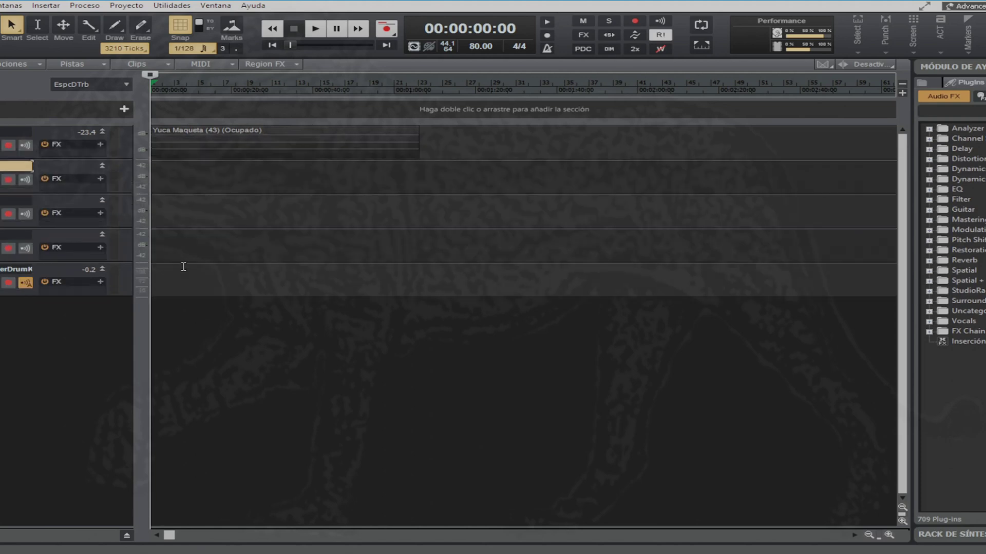
pyautogui.hotkey('ctrl', 'Down')
pyautogui.hotkey('ctrl', 'Down')
pyautogui.hotkey('ctrl', 'Down')
pyautogui.hotkey('ctrl', 'Down')
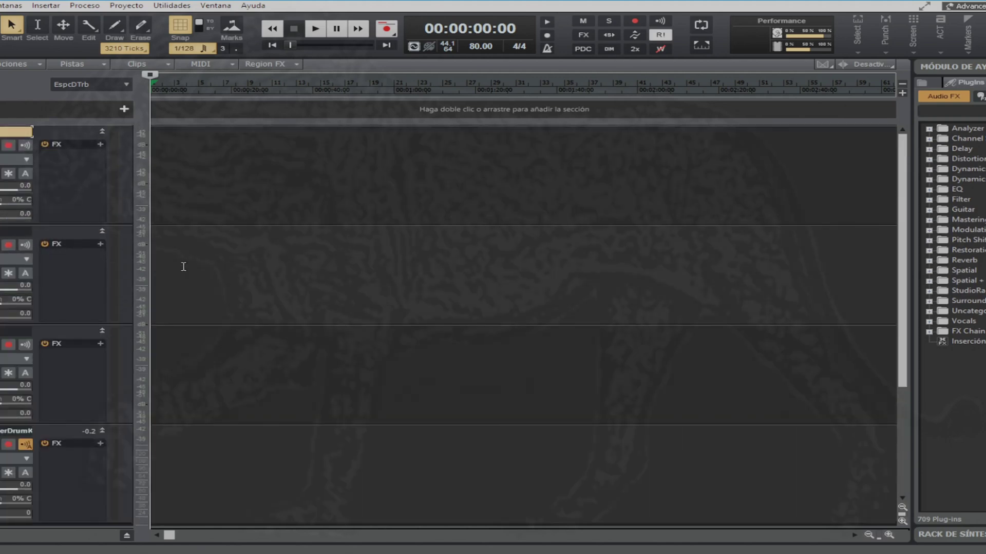
pyautogui.hotkey('ctrl', 'Up')
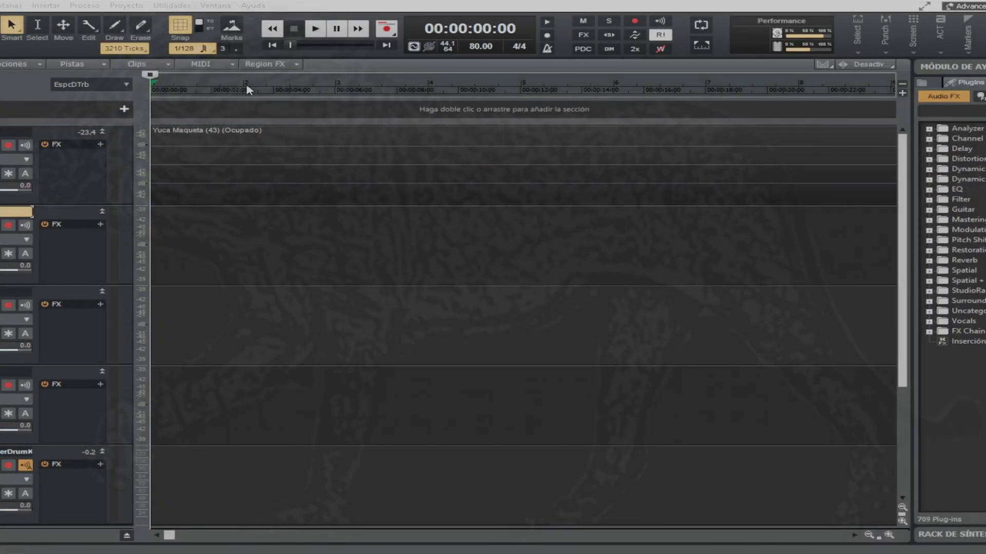
# Step: Place the playhead at 00:00:09:04 and scroll the timeline forward to around bar 15 and back
pyautogui.click(245, 87)
pyautogui.click(432, 90)
pyautogui.moveTo(160, 534)
pyautogui.mouseDown()
pyautogui.moveTo(680, 548)
pyautogui.moveTo(191, 548)
pyautogui.mouseUp()
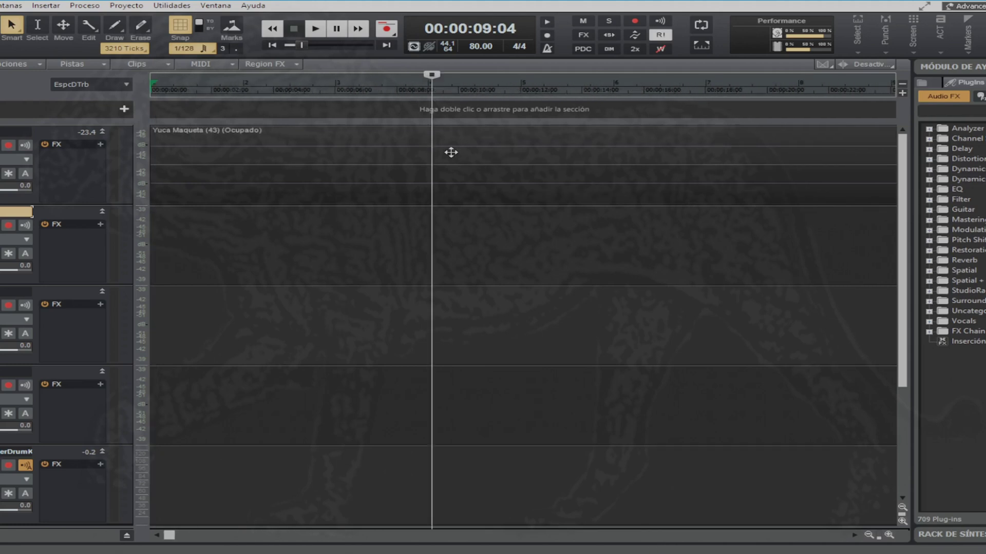
pyautogui.hscroll(5, 451, 152)
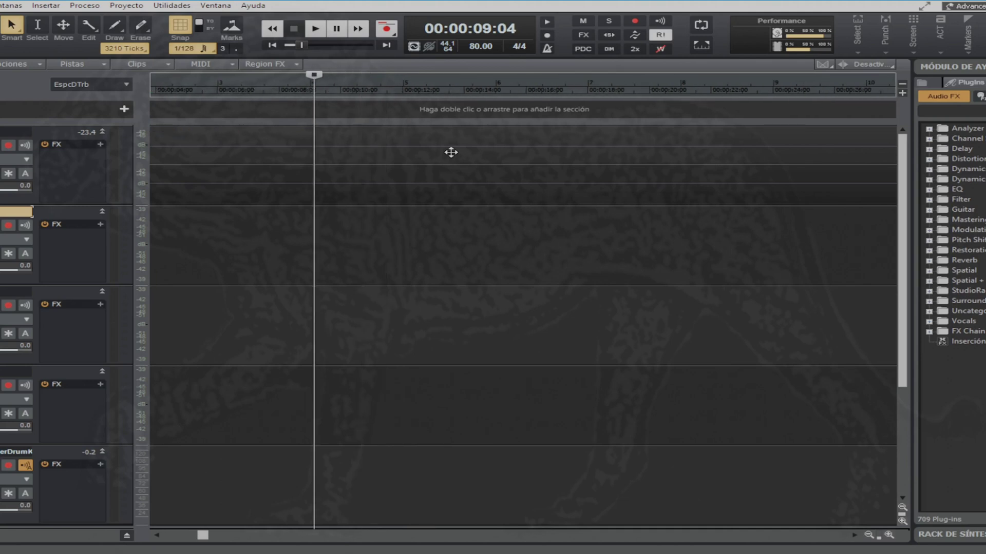
pyautogui.hscroll(3, 450, 153)
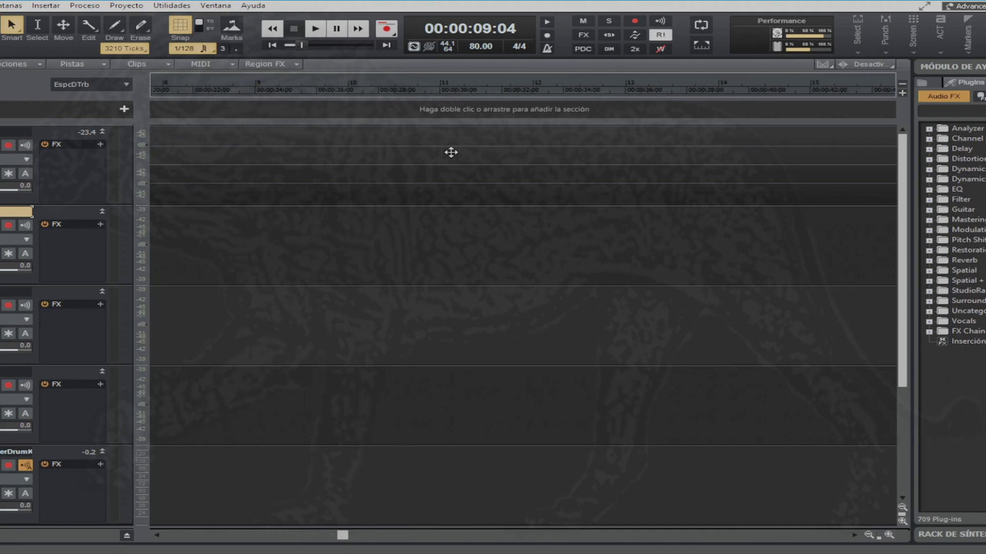
pyautogui.hscroll(-3, 451, 152)
# Step: Select the audio clip on the first track and move the playhead to 00:00:18:02 and on to 00:00:33:19
pyautogui.click(450, 153)
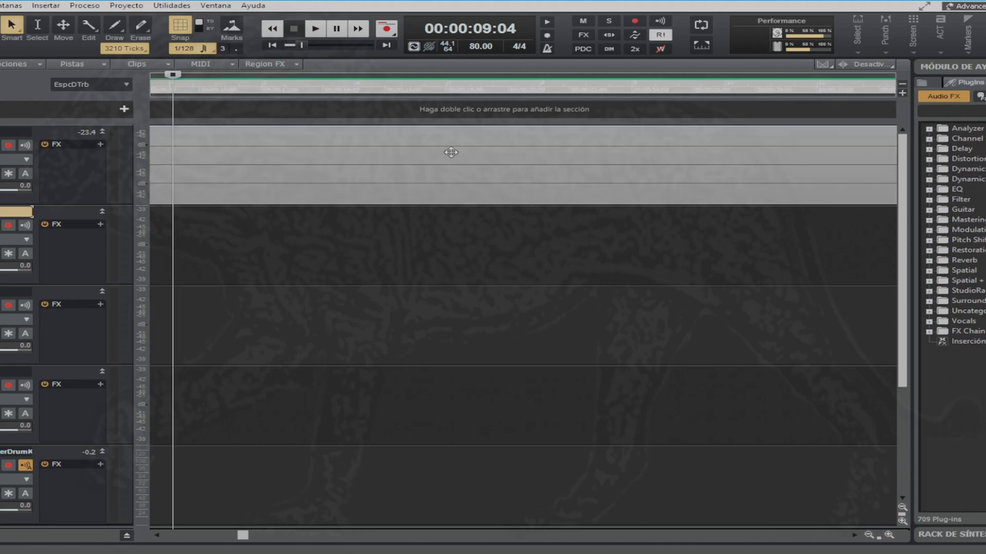
pyautogui.click(450, 92)
pyautogui.hscroll(6, 512, 164)
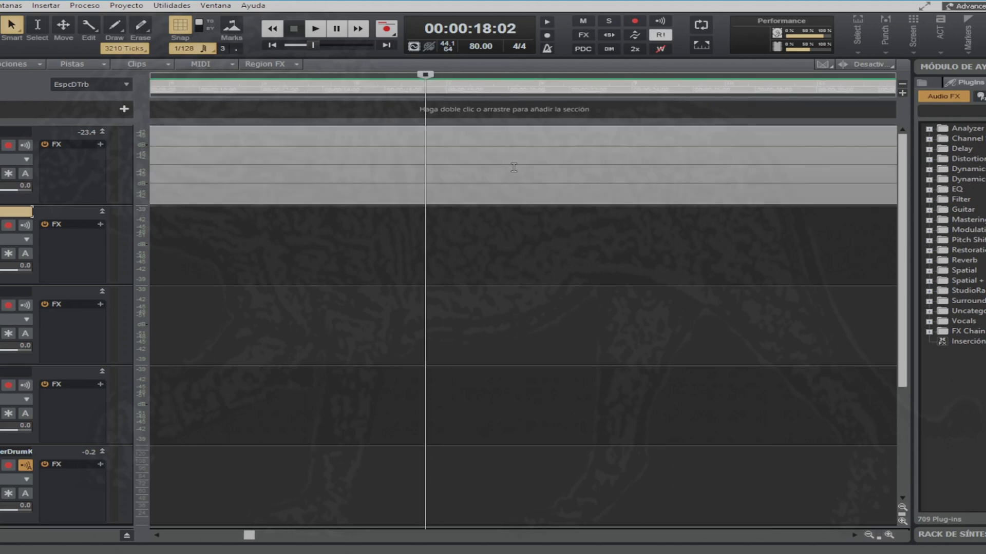
pyautogui.hscroll(4, 513, 168)
pyautogui.click(529, 95)
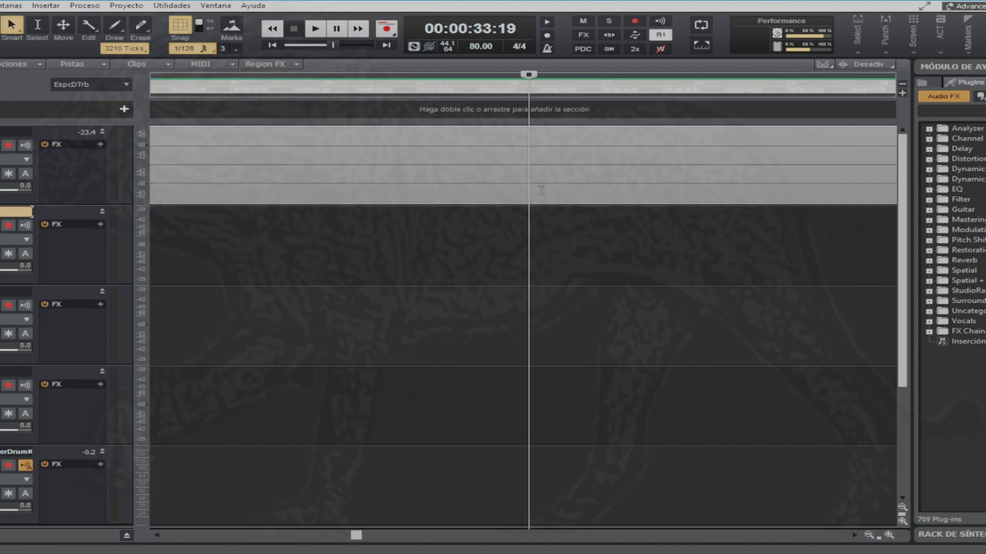
pyautogui.hscroll(6, 541, 191)
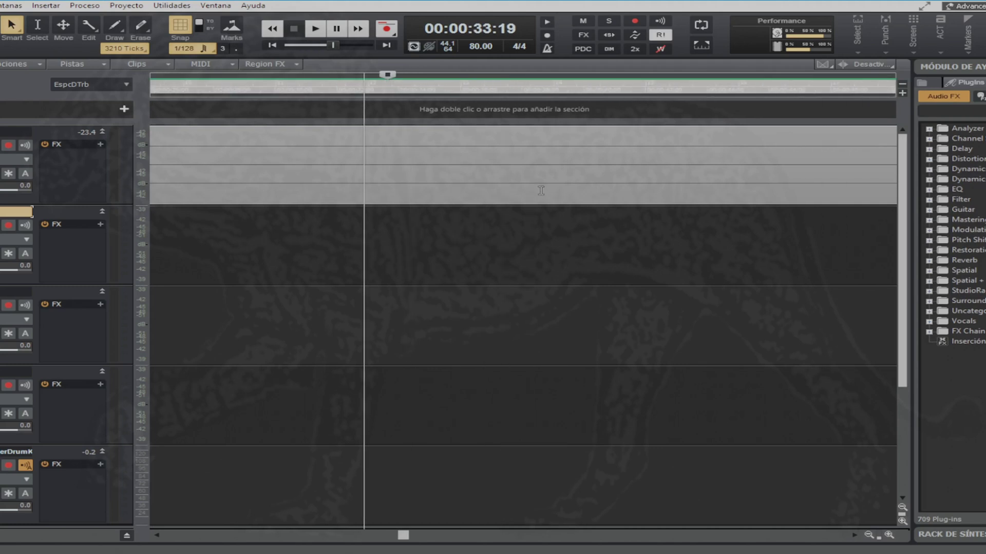
pyautogui.hscroll(2, 541, 190)
pyautogui.hscroll(-7, 541, 190)
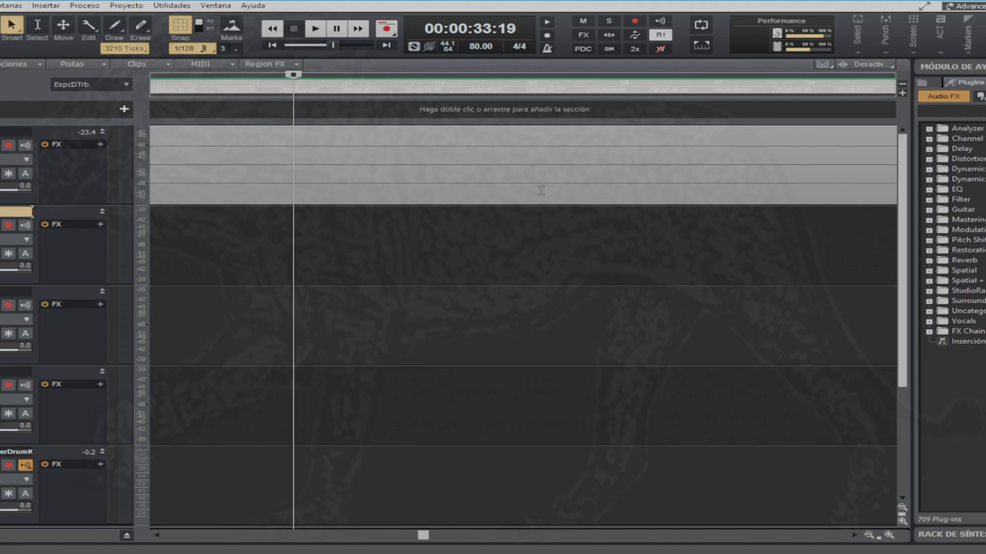
pyautogui.hscroll(-2, 541, 190)
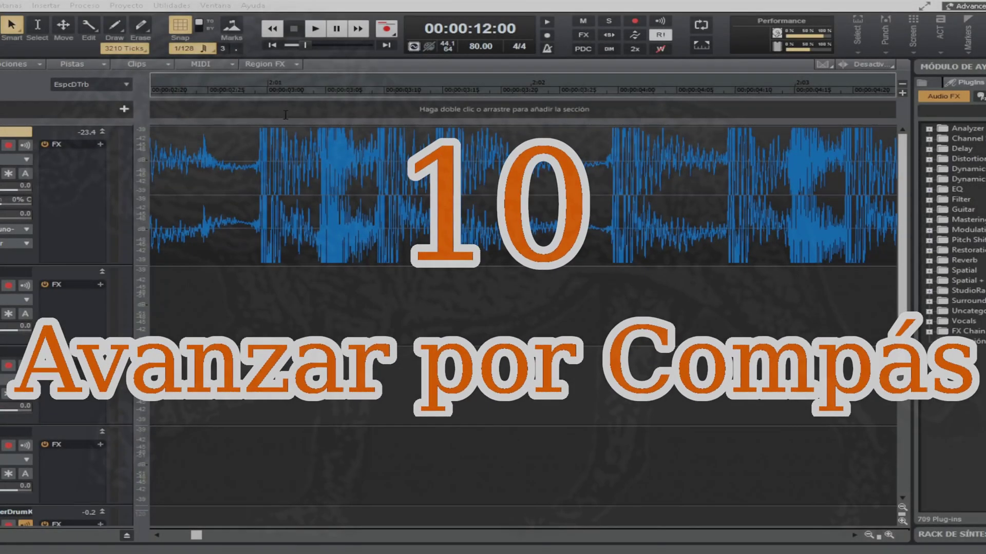
# Step: Place the playhead at 00:00:03:00 and advance it measure by measure to 00:01:00:00
pyautogui.click(269, 86)
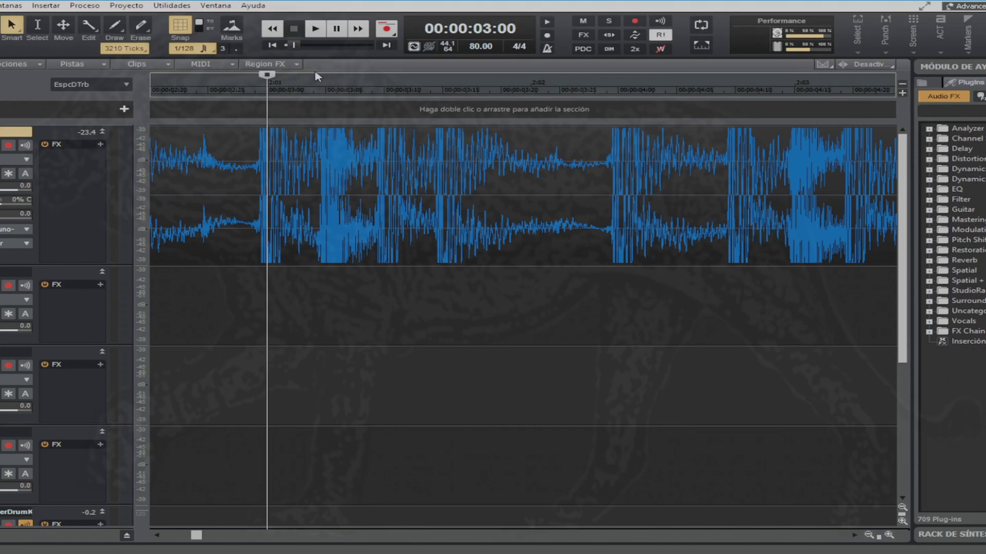
pyautogui.hotkey('ctrl', 'pagedown')
pyautogui.hotkey('ctrl', 'pagedown')
pyautogui.hotkey('ctrl', 'pagedown')
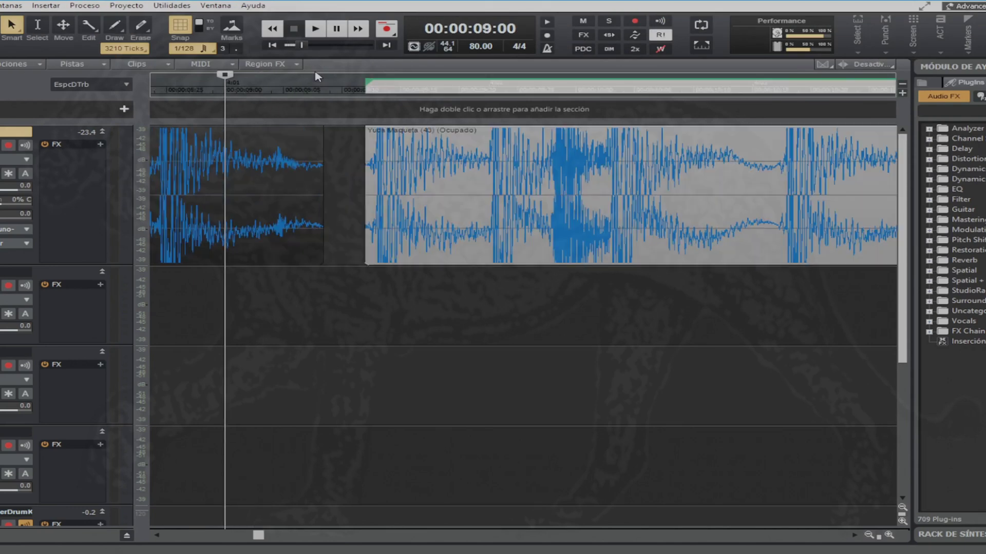
pyautogui.hotkey('ctrl', 'pagedown')
pyautogui.hotkey('ctrl', 'pagedown')
pyautogui.hotkey('ctrl', 'pagedown')
pyautogui.hotkey('ctrl', 'pagedown')
pyautogui.hotkey('ctrl', 'pagedown')
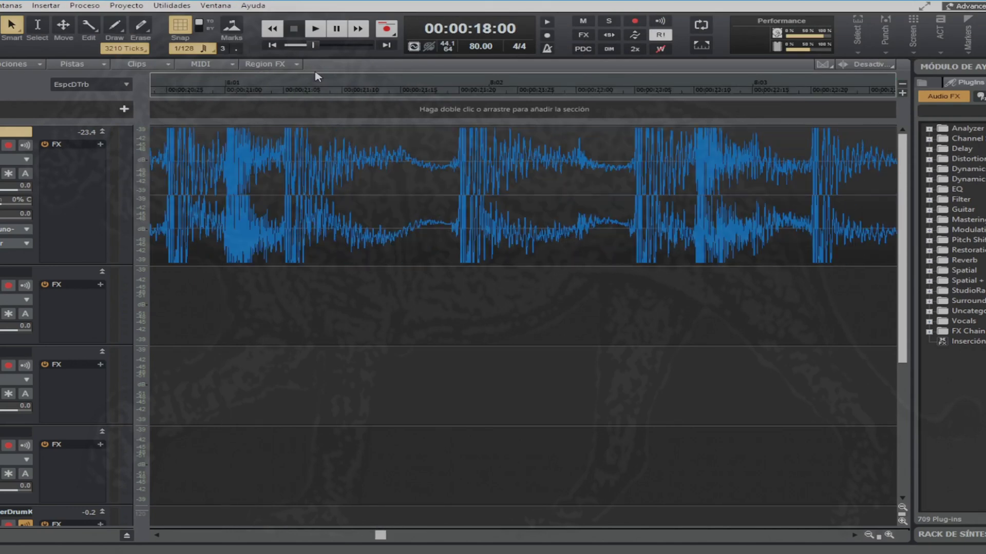
pyautogui.hotkey('ctrl', 'pagedown')
pyautogui.hotkey('ctrl', 'pagedown')
pyautogui.hotkey('ctrl', 'pagedown')
pyautogui.hotkey('ctrl', 'pagedown')
pyautogui.hotkey('ctrl', 'pagedown')
pyautogui.hotkey('ctrl', 'pagedown')
pyautogui.hotkey('ctrl', 'pagedown')
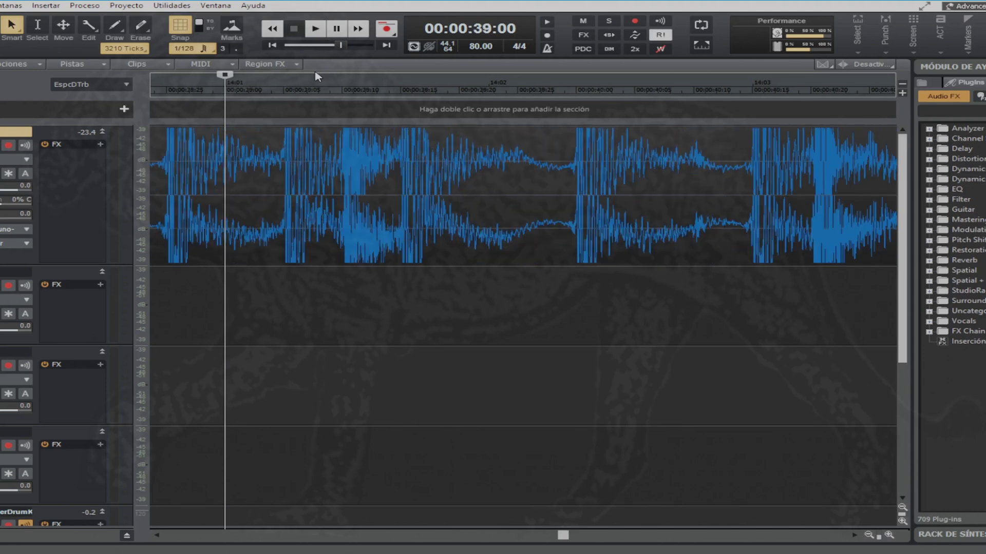
pyautogui.hotkey('ctrl', 'pagedown')
pyautogui.hotkey('ctrl', 'pagedown')
pyautogui.hotkey('ctrl', 'pagedown')
pyautogui.hotkey('ctrl', 'pagedown')
pyautogui.hotkey('ctrl', 'pagedown')
pyautogui.hotkey('ctrl', 'pagedown')
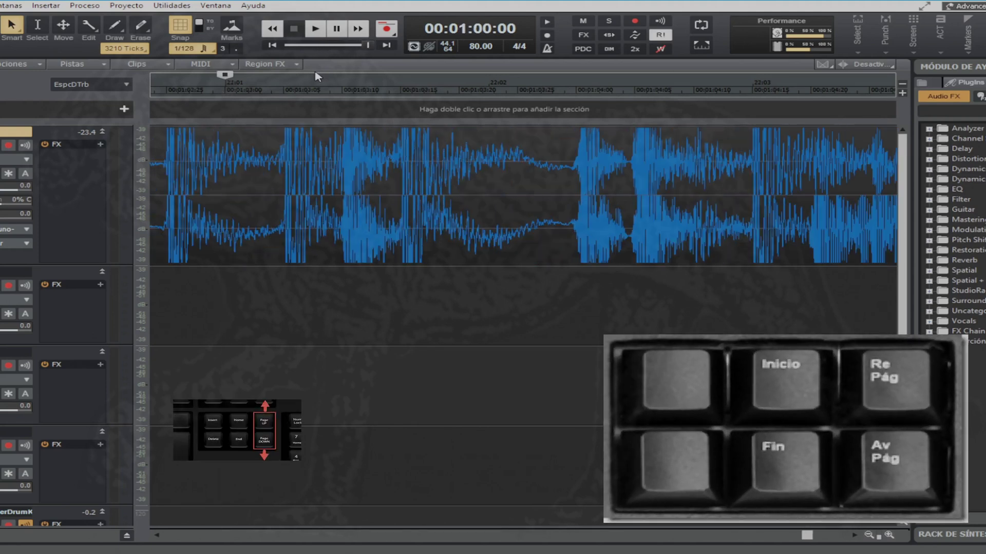
# Step: Move the playhead backward measure by measure through the project
pyautogui.hotkey('ctrl', 'pageup')
pyautogui.hotkey('ctrl', 'pageup')
pyautogui.hotkey('ctrl', 'pageup')
pyautogui.hotkey('ctrl', 'pageup')
pyautogui.hotkey('ctrl', 'pageup')
pyautogui.hotkey('ctrl', 'pageup')
pyautogui.hotkey('ctrl', 'pageup')
pyautogui.hotkey('ctrl', 'pageup')
pyautogui.hotkey('ctrl', 'pageup')
pyautogui.hotkey('ctrl', 'pageup')
pyautogui.hotkey('ctrl', 'pageup')
pyautogui.hotkey('ctrl', 'pageup')
pyautogui.hotkey('ctrl', 'pageup')
pyautogui.hotkey('ctrl', 'pageup')
pyautogui.hotkey('ctrl', 'pageup')
pyautogui.hotkey('ctrl', 'pageup')
pyautogui.hotkey('ctrl', 'pageup')
pyautogui.hotkey('ctrl', 'pageup')
pyautogui.hotkey('ctrl', 'pageup')
pyautogui.hotkey('ctrl', 'pageup')
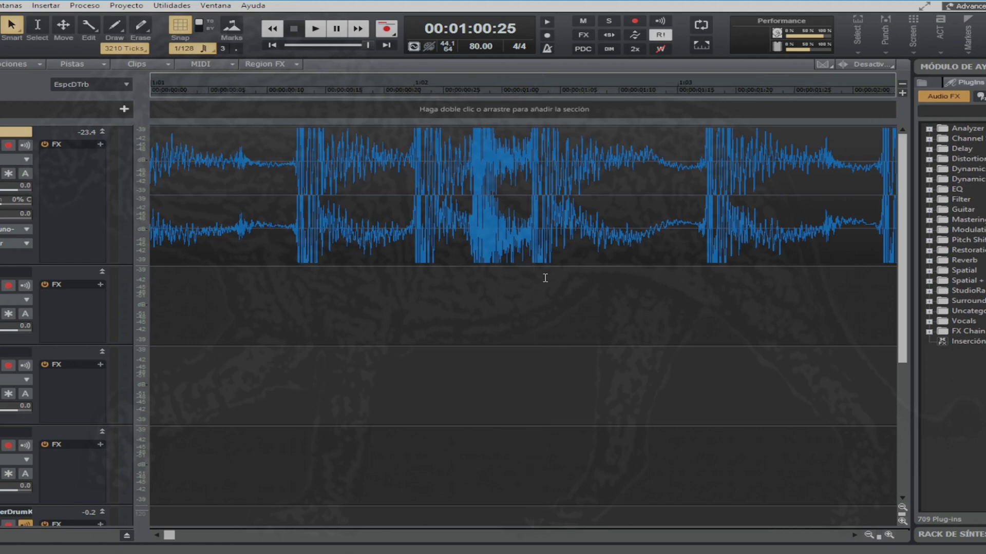
# Step: Jump the playhead to the project's start and its end, and go back measure by measure to 00:00:48:00
pyautogui.hotkey('ctrl', 'Home')
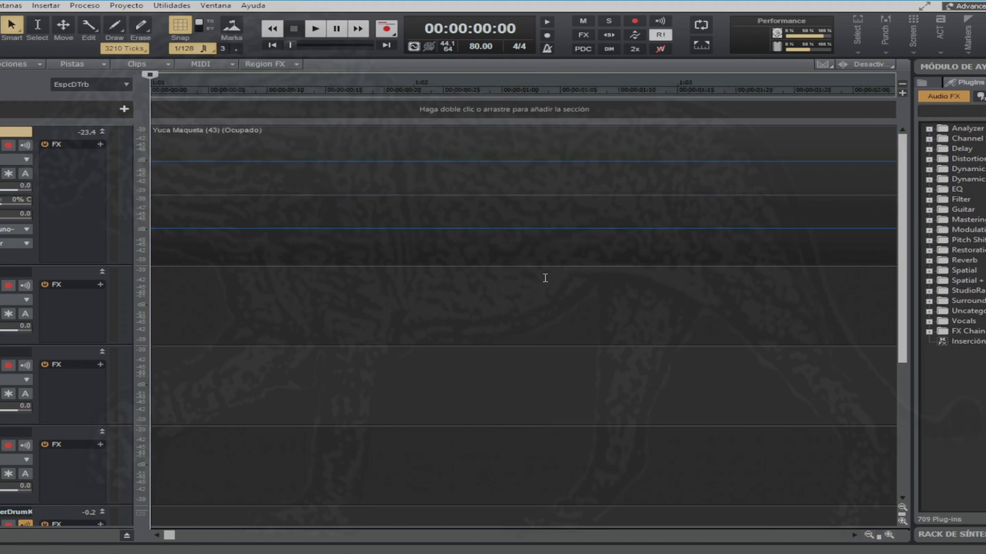
pyautogui.hotkey('ctrl', 'End')
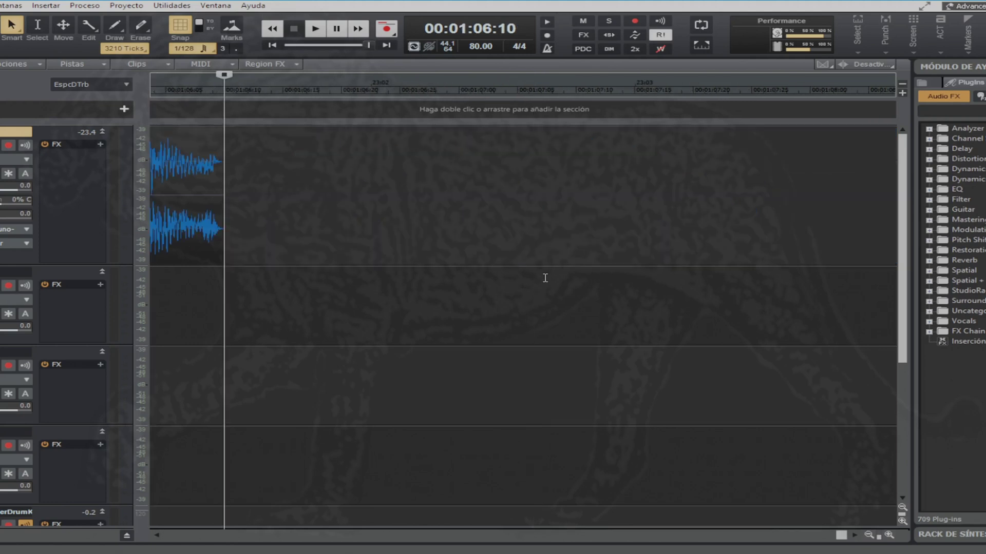
pyautogui.hotkey('ctrl', 'pageup')
pyautogui.hotkey('ctrl', 'pageup')
pyautogui.hotkey('ctrl', 'pageup')
pyautogui.hotkey('ctrl', 'pageup')
pyautogui.hotkey('ctrl', 'pageup')
pyautogui.hotkey('ctrl', 'pageup')
pyautogui.hotkey('ctrl', 'pageup')
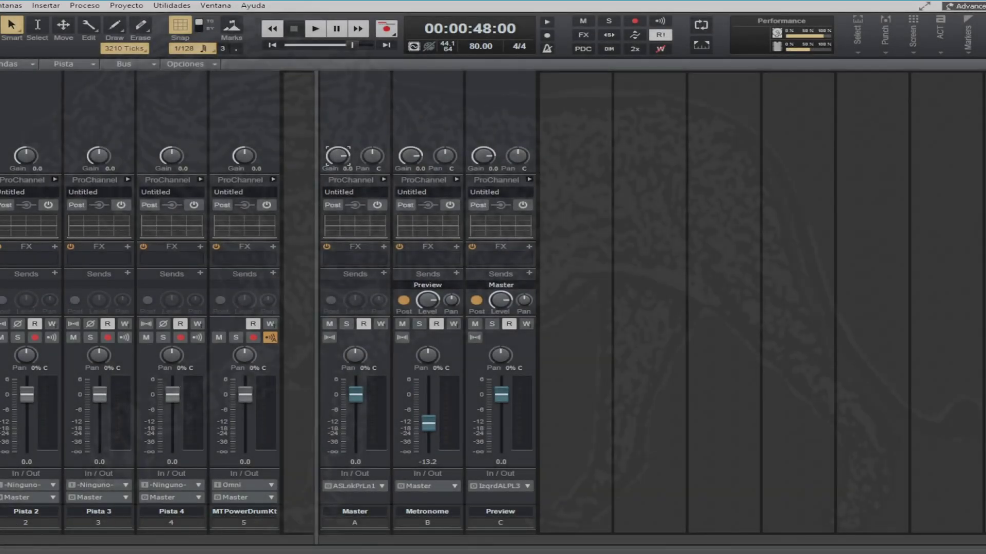
# Step: Select the Pista 3 and MTPowerDrumKit strips together, and lower their gain to -12.7 and their volume to -11.5
pyautogui.click(98, 524)
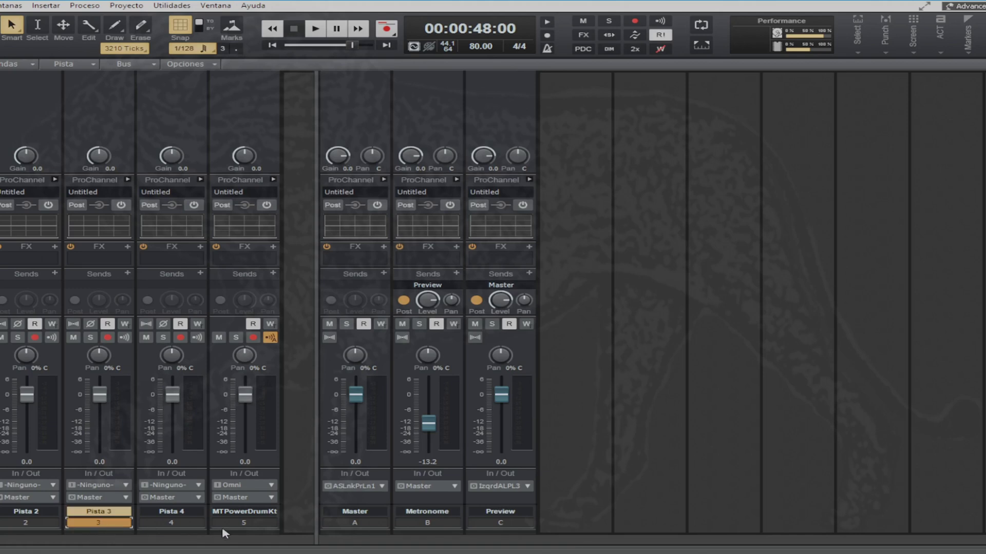
pyautogui.keyDown('ctrl'); pyautogui.click(237, 524); pyautogui.keyUp('ctrl')
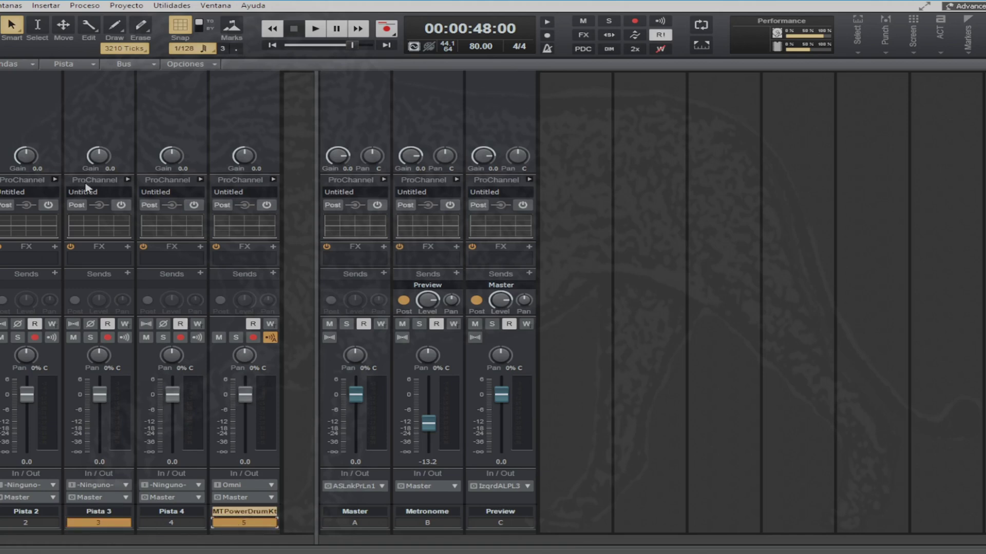
pyautogui.moveTo(244, 156); pyautogui.dragTo(244, 162)
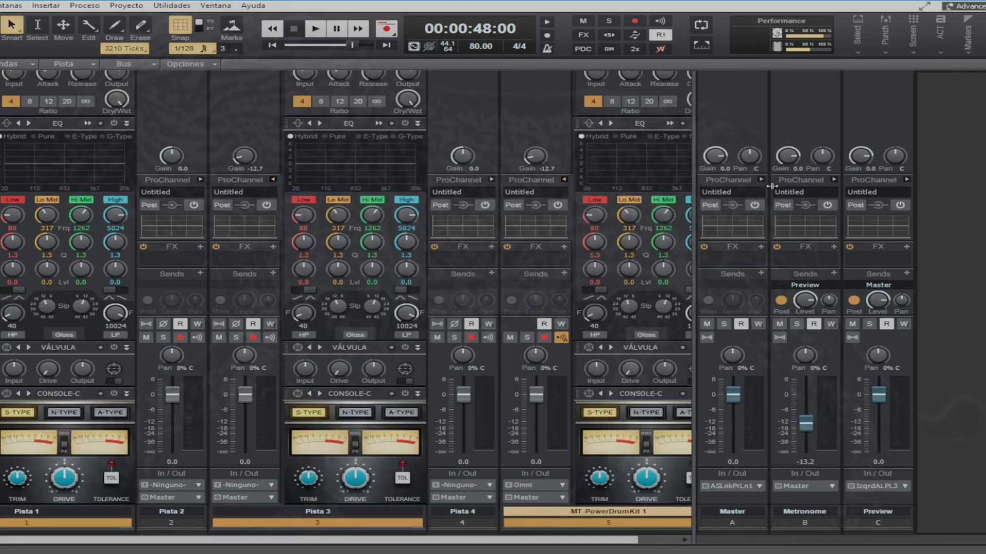
pyautogui.moveTo(829, 192); pyautogui.dragTo(827, 193)
pyautogui.moveTo(245, 394); pyautogui.dragTo(245, 421)
# Step: Enable Console-C and the EQ in Pista 3's ProChannel, and set the selected strips' gain to 1.8 with their ProChannels collapsed
pyautogui.click(354, 481)
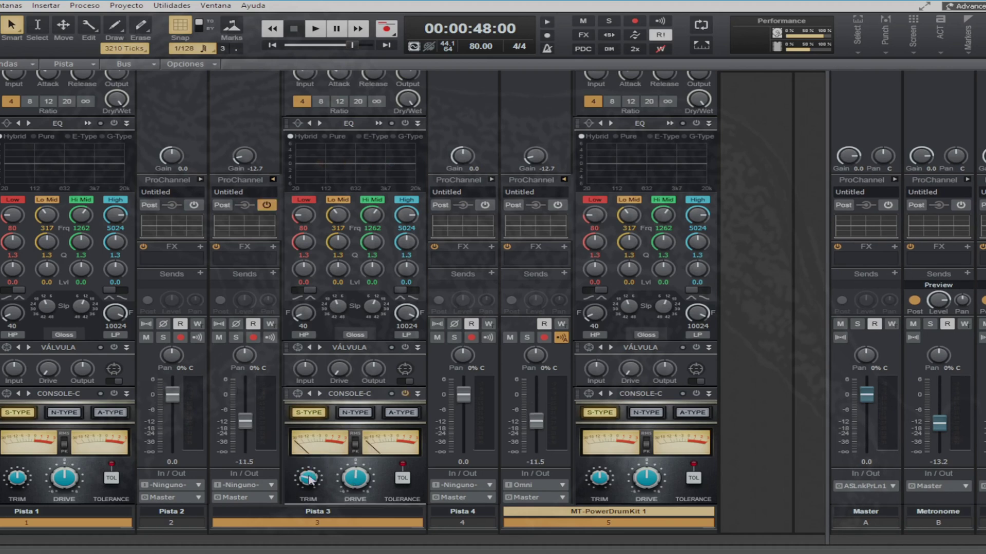
pyautogui.click(405, 124)
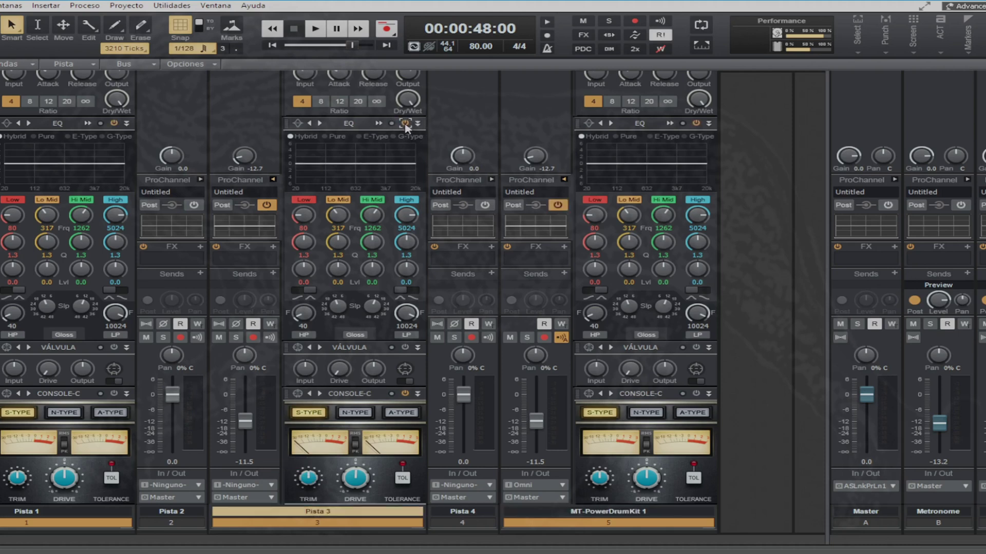
pyautogui.moveTo(534, 155); pyautogui.dragTo(535, 149)
pyautogui.click(273, 180)
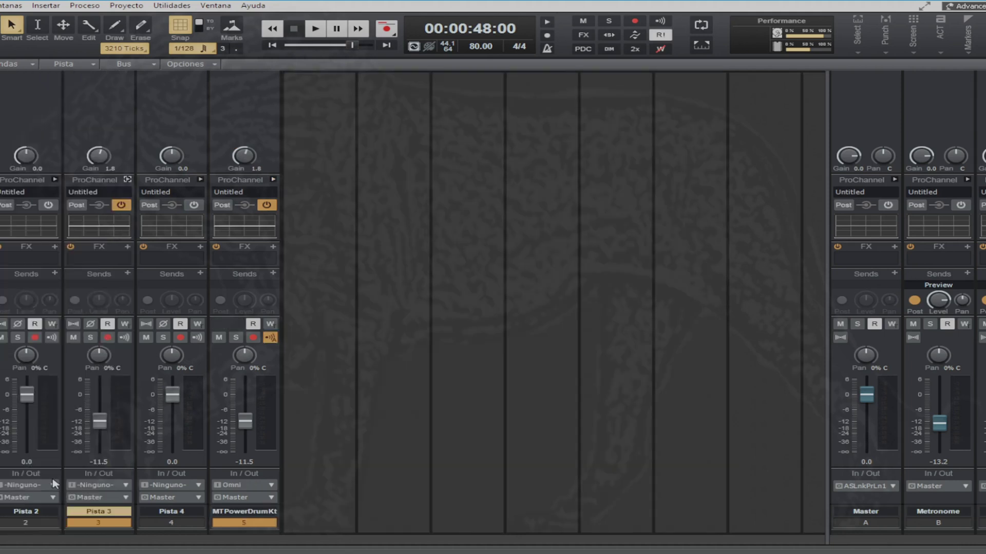
# Step: Select the Pista 2 and Pista 4 strips together, lower their volume faders and arm them for recording
pyautogui.click(24, 524)
pyautogui.click(162, 525)
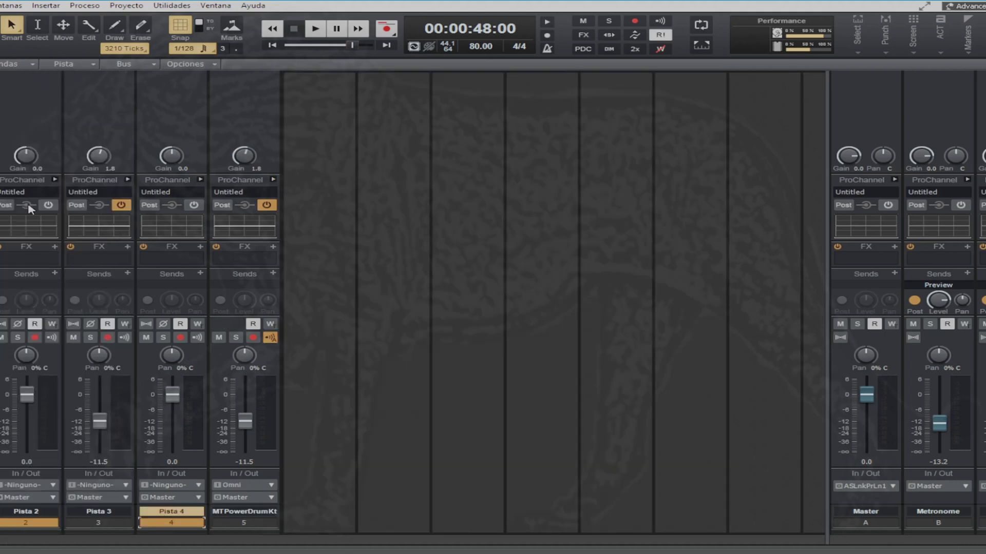
pyautogui.moveTo(27, 395); pyautogui.dragTo(27, 408)
pyautogui.click(36, 340)
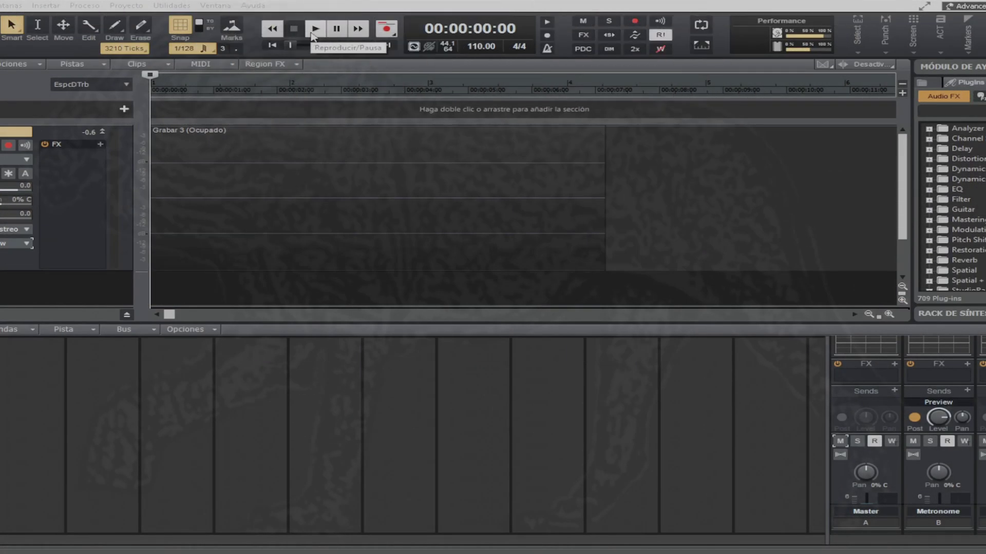
# Step: Play the Grabar 3 clip at its original length, time-stretch its end to 155% and play it again
pyautogui.click(303, 31)
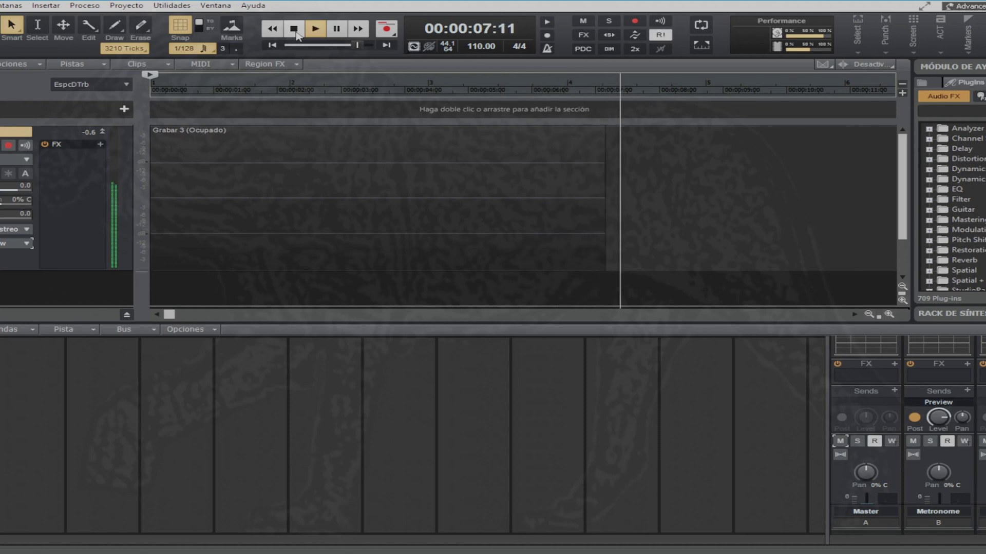
pyautogui.click(296, 32)
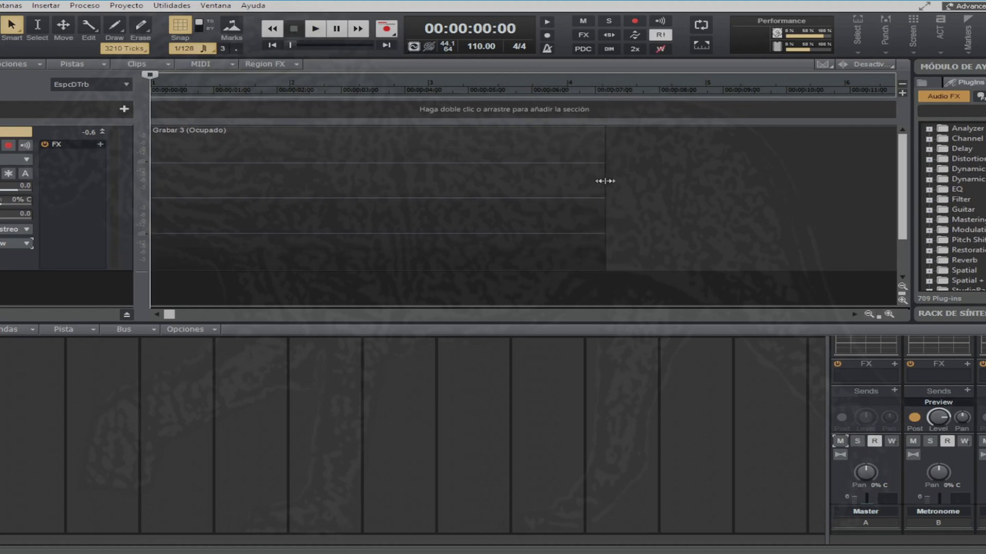
pyautogui.moveTo(614, 180); pyautogui.dragTo(854, 181)
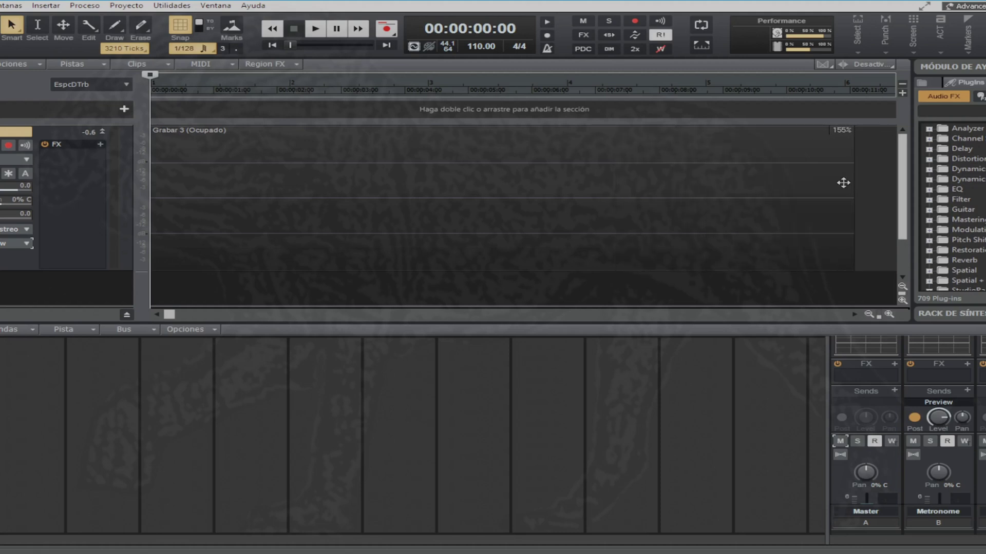
pyautogui.press('space')
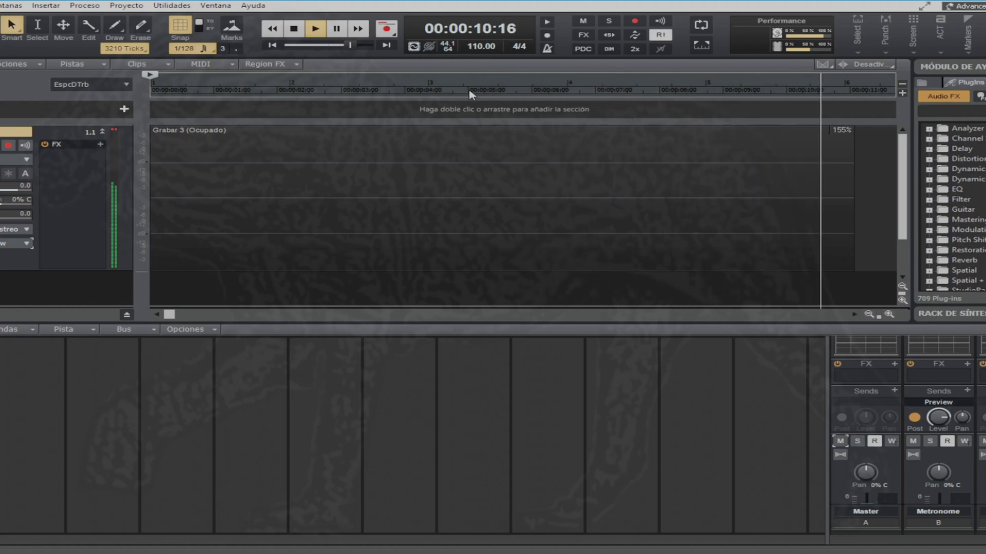
pyautogui.click(301, 30)
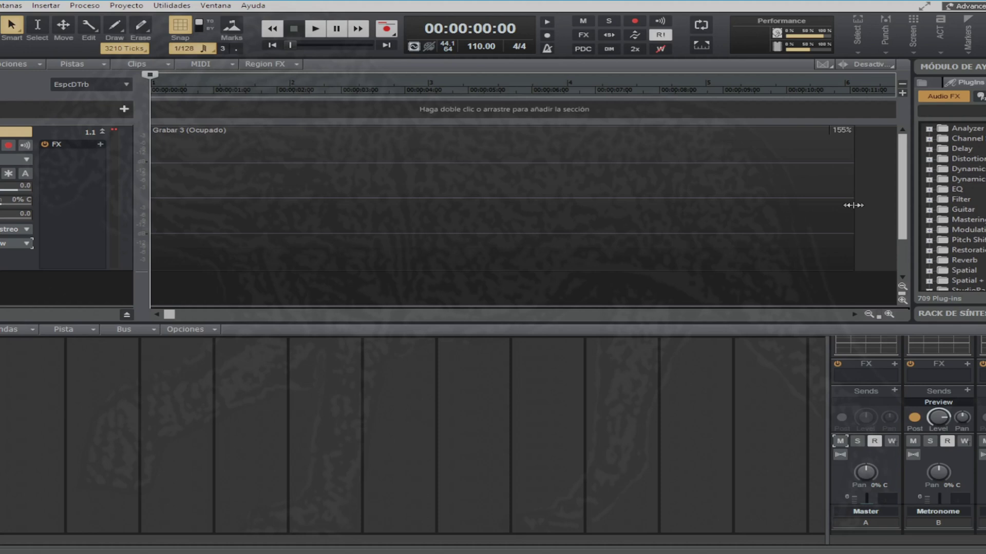
# Step: Time-stretch the Grabar 3 clip down to 50% of its original length and play it back
pyautogui.moveTo(817, 206); pyautogui.dragTo(386, 204)
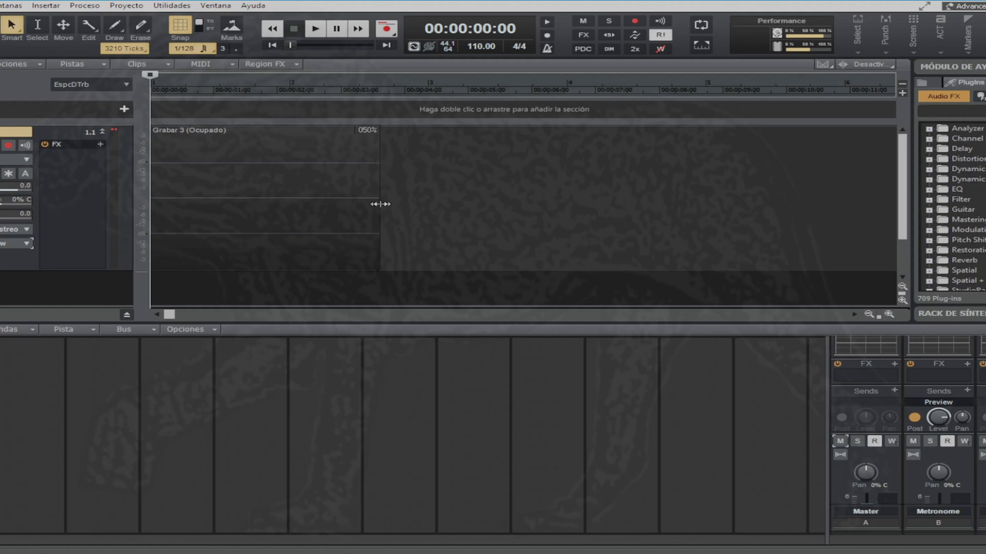
pyautogui.click(316, 33)
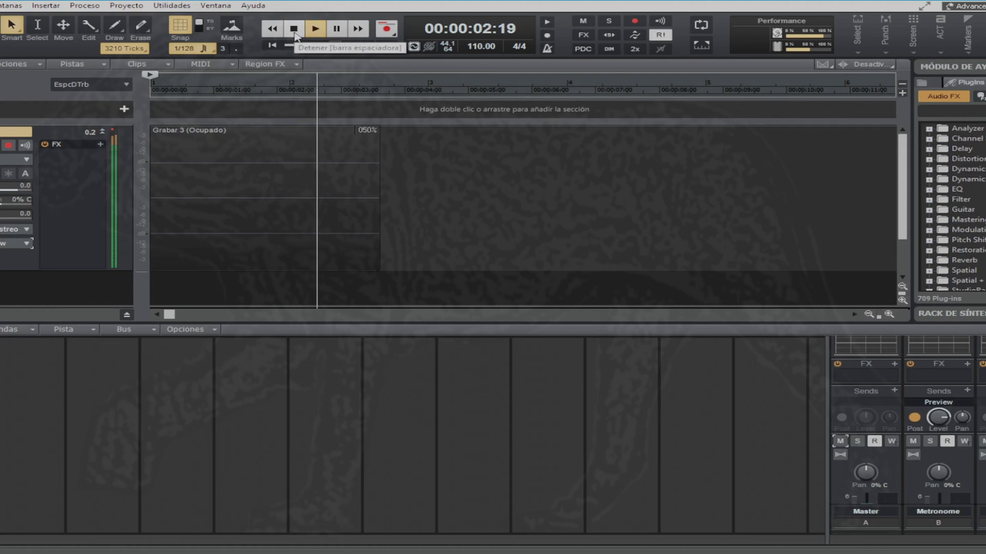
pyautogui.click(294, 30)
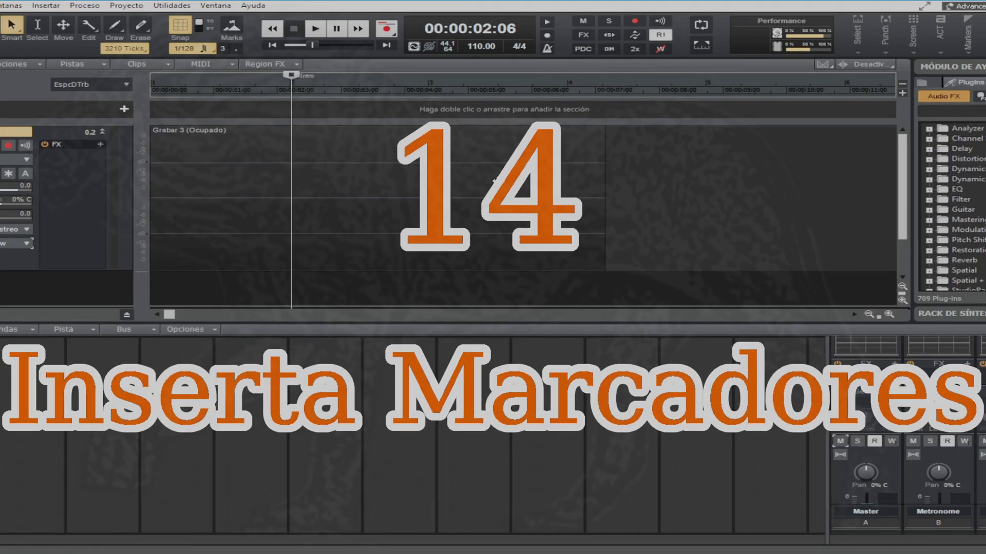
# Step: Return the playhead to the project start and advance it measure by measure to bar 8 at 00:00:15:08
pyautogui.hotkey('ctrl', 'pageup')
pyautogui.hotkey('ctrl', 'pageup')
pyautogui.hotkey('ctrl', 'pagedown')
pyautogui.hotkey('ctrl', 'pagedown')
pyautogui.hotkey('ctrl', 'pagedown')
pyautogui.hotkey('ctrl', 'pagedown')
pyautogui.hotkey('ctrl', 'pagedown')
pyautogui.hotkey('ctrl', 'pagedown')
pyautogui.hotkey('ctrl', 'pagedown')
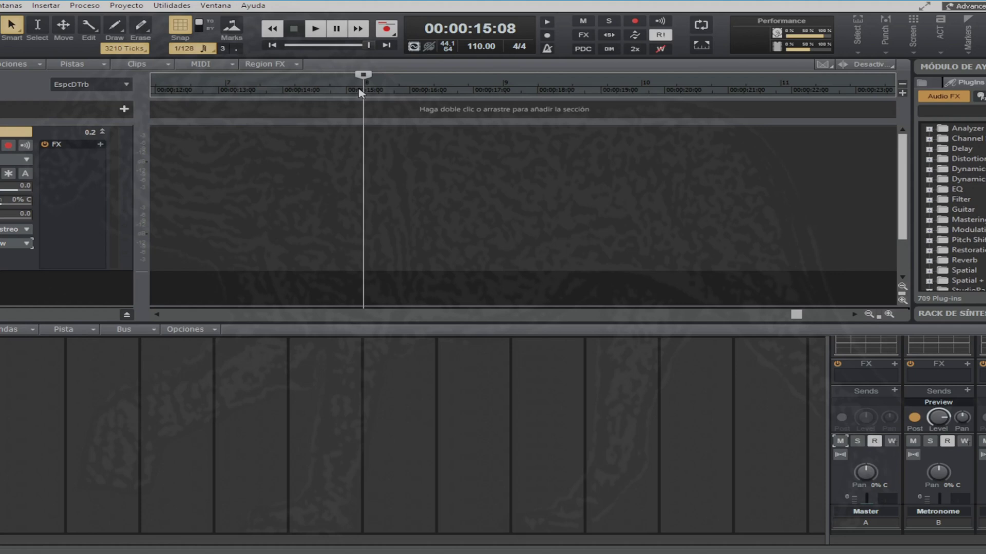
# Step: Add a marker named "Estribillo 1" at the playhead on bar 8
pyautogui.press('F11')
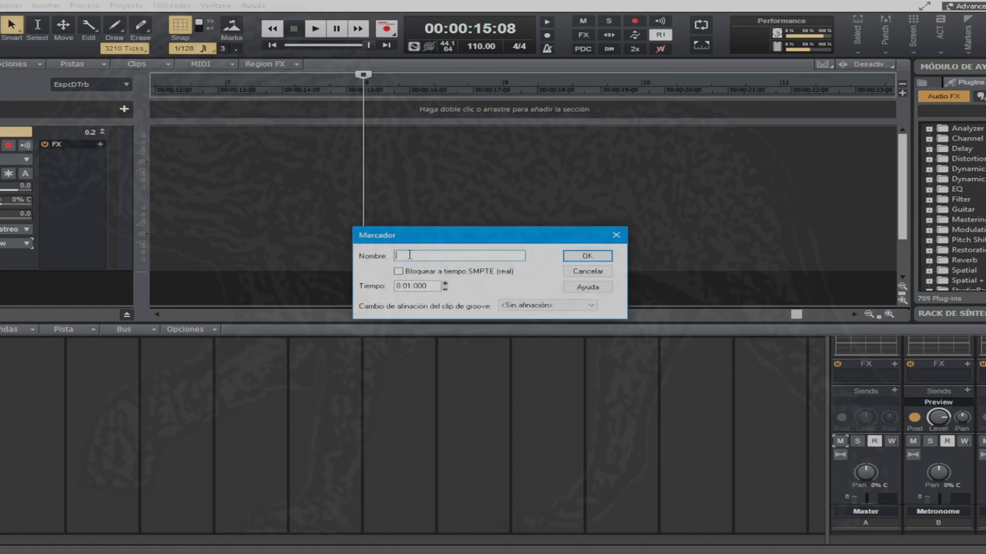
pyautogui.write('Estribillo 1')
pyautogui.click(588, 256)
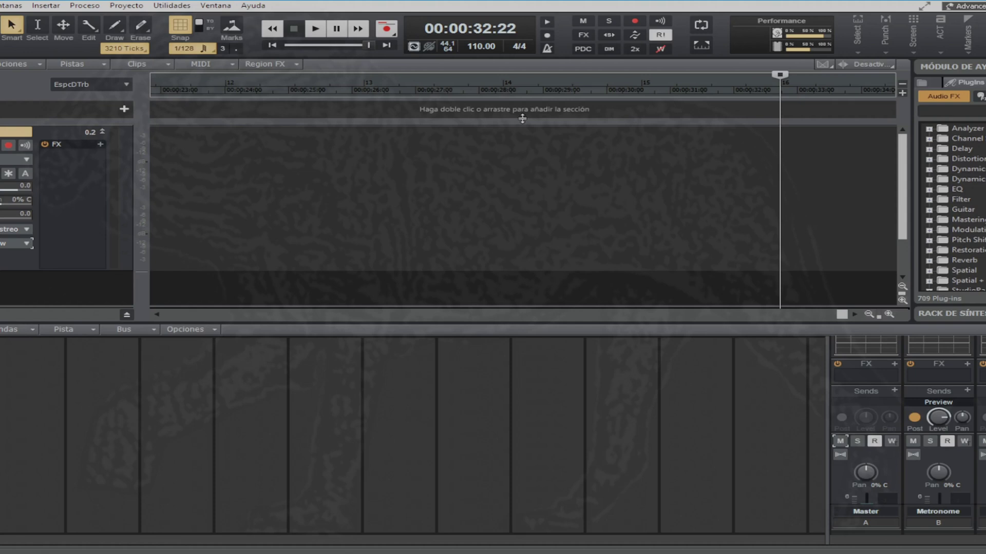
# Step: Add a marker named "Coro" at the playhead on bar 16 (16:01:000)
pyautogui.press('F11')
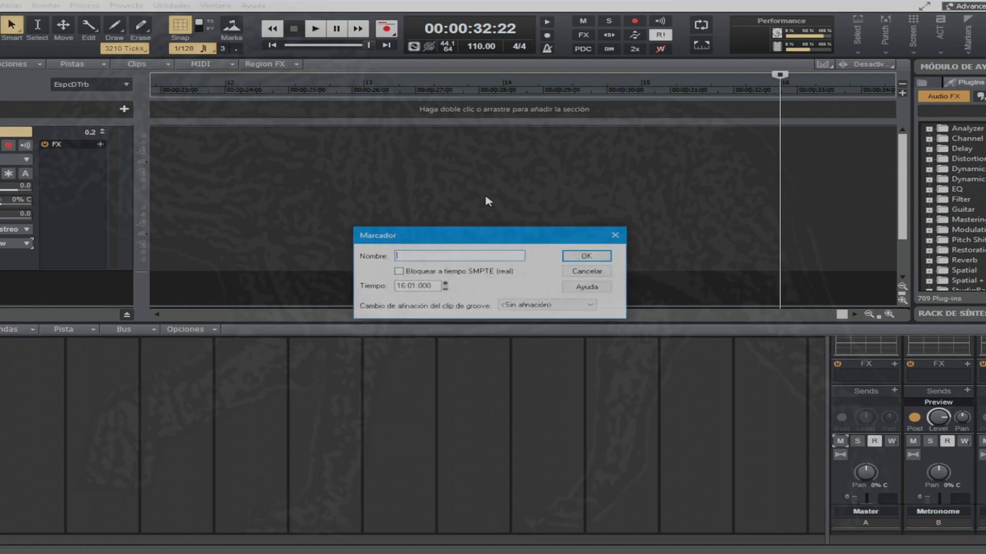
pyautogui.write('Coro')
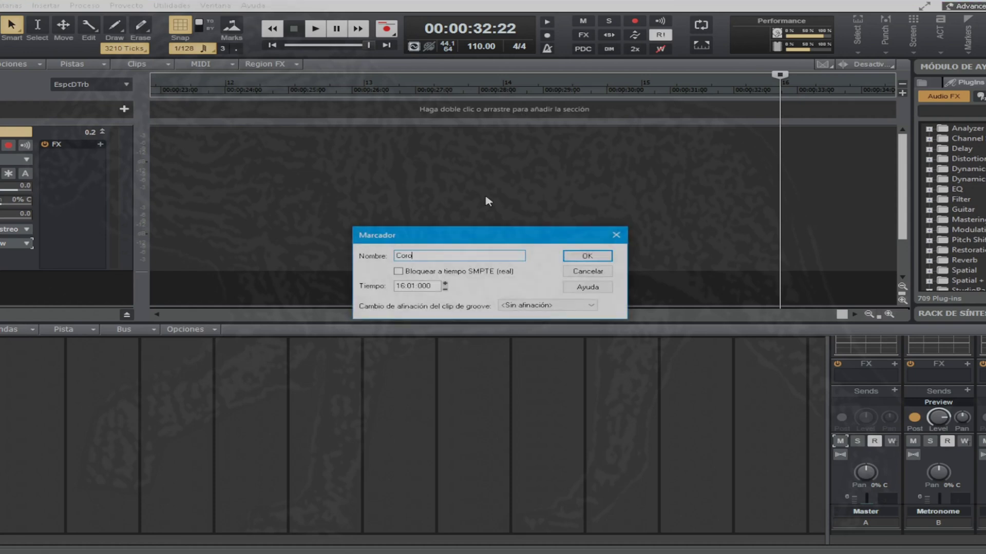
pyautogui.click(587, 257)
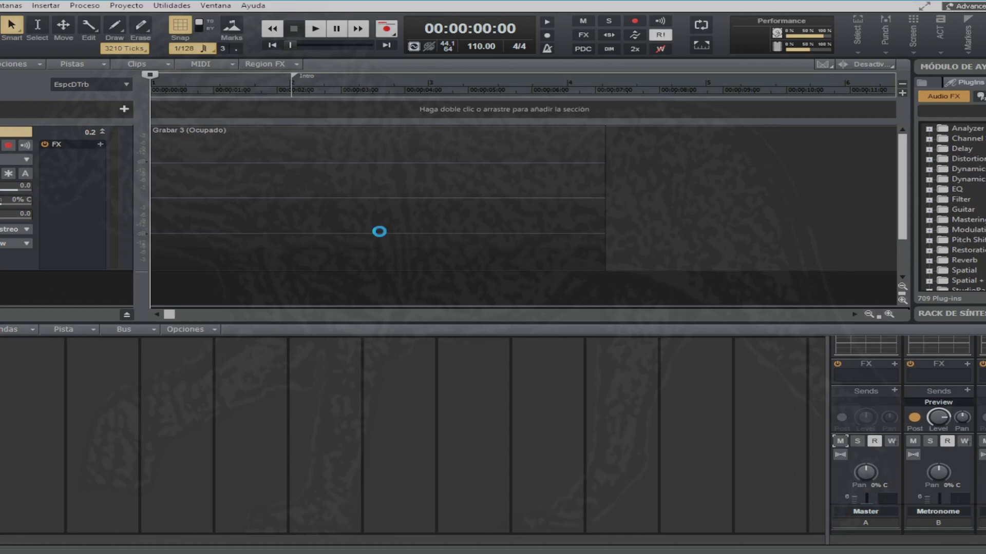
# Step: Browse the CAL Scripts folder, selecting HUMANIZE, MACHDRUM, Major 7th Chord and VARYVEL in turn, and close the file chooser without running a script
pyautogui.click(299, 234)
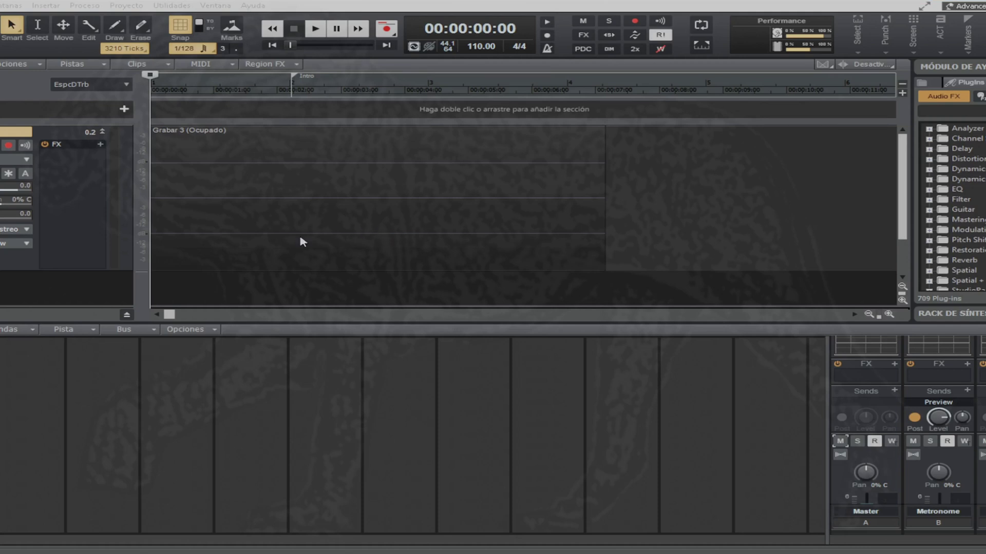
pyautogui.hotkey('ctrl', 'F1')
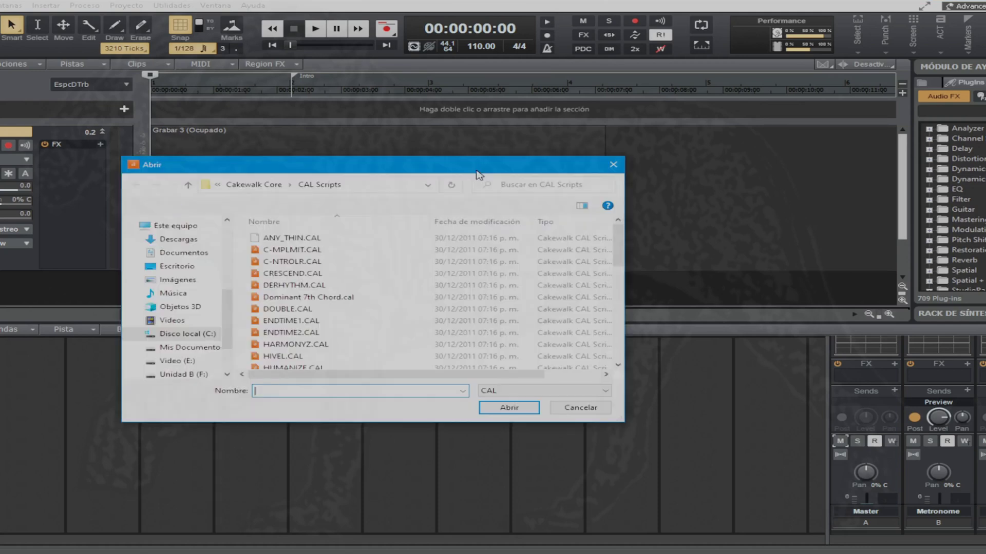
pyautogui.moveTo(467, 165); pyautogui.dragTo(528, 75)
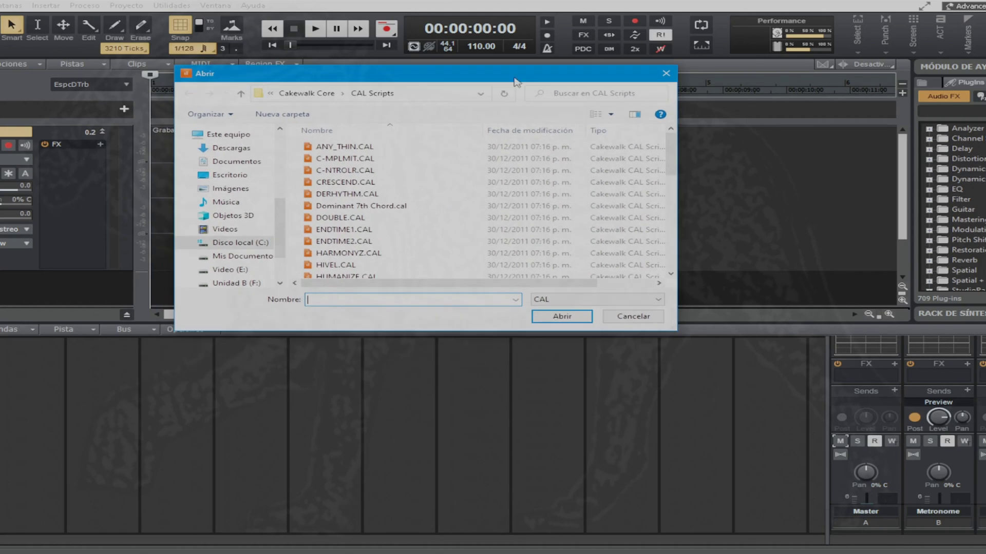
pyautogui.scroll(-1, 327, 190)
pyautogui.scroll(-1, 327, 189)
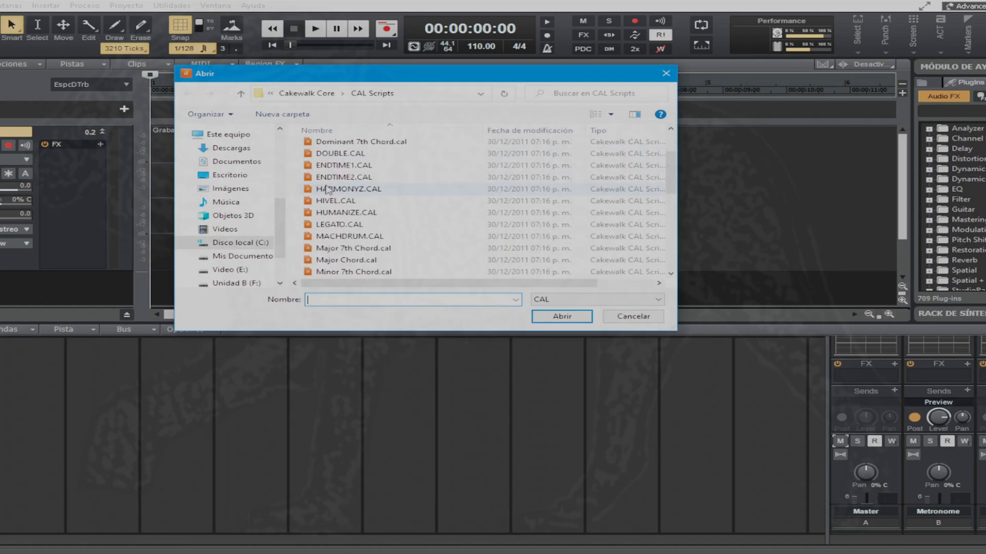
pyautogui.click(329, 213)
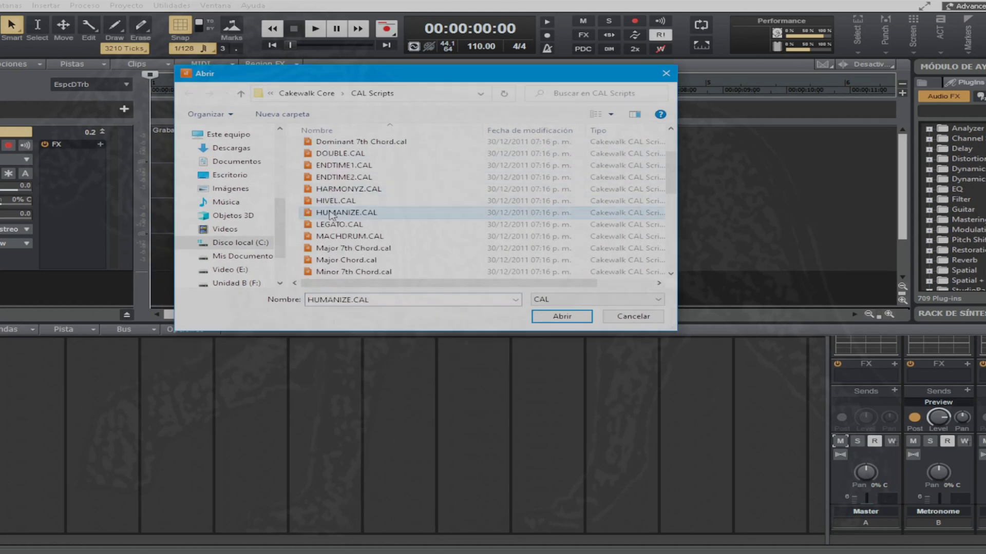
pyautogui.click(330, 239)
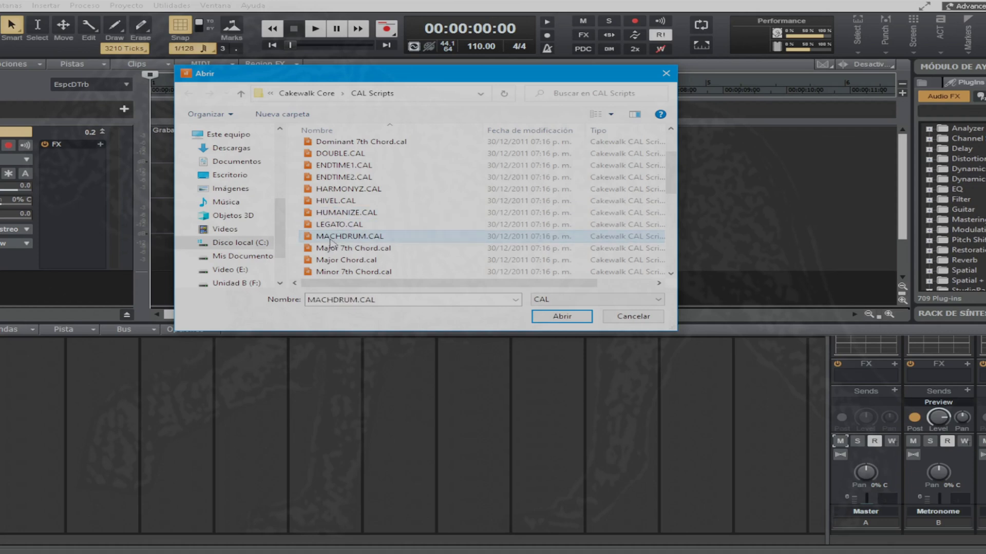
pyautogui.click(331, 249)
pyautogui.scroll(-7, 330, 251)
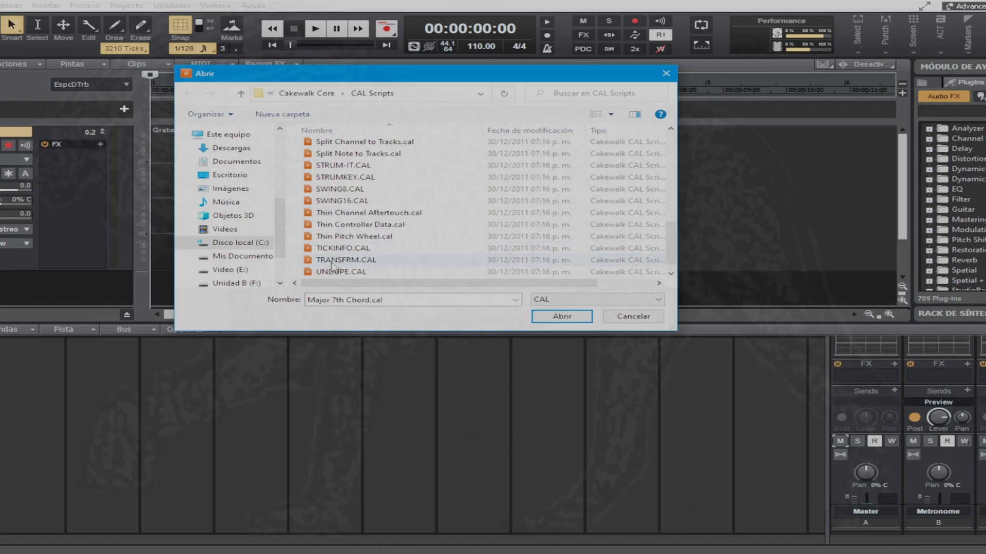
pyautogui.click(336, 273)
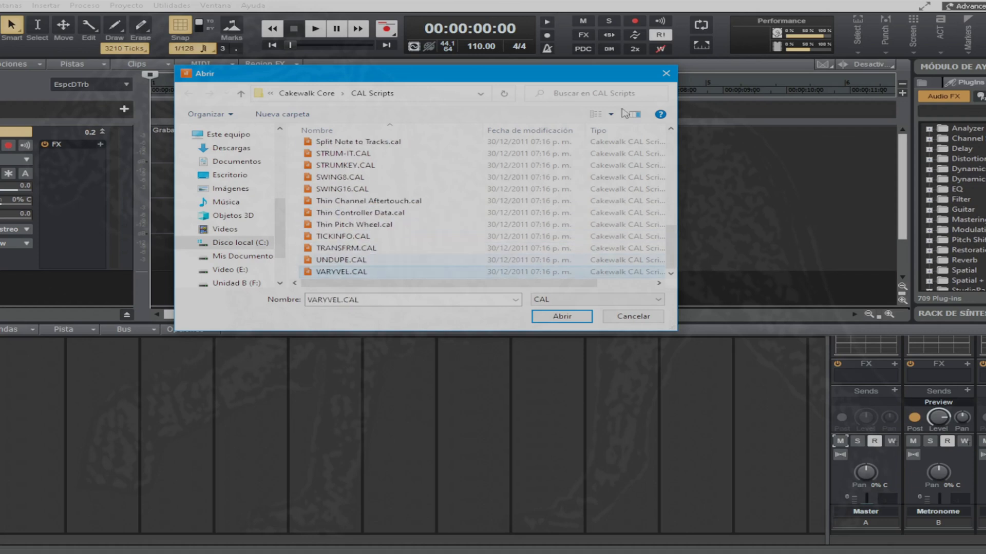
pyautogui.click(666, 74)
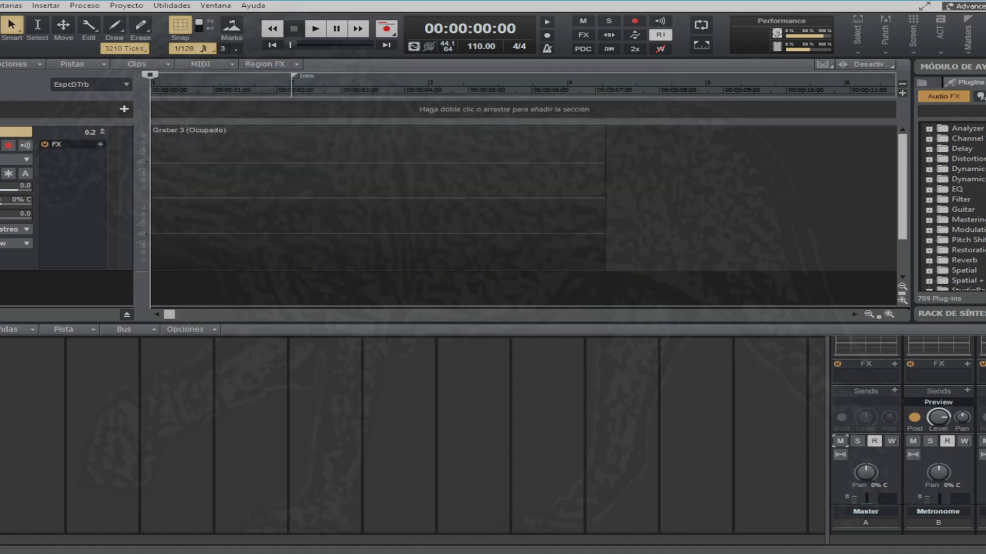